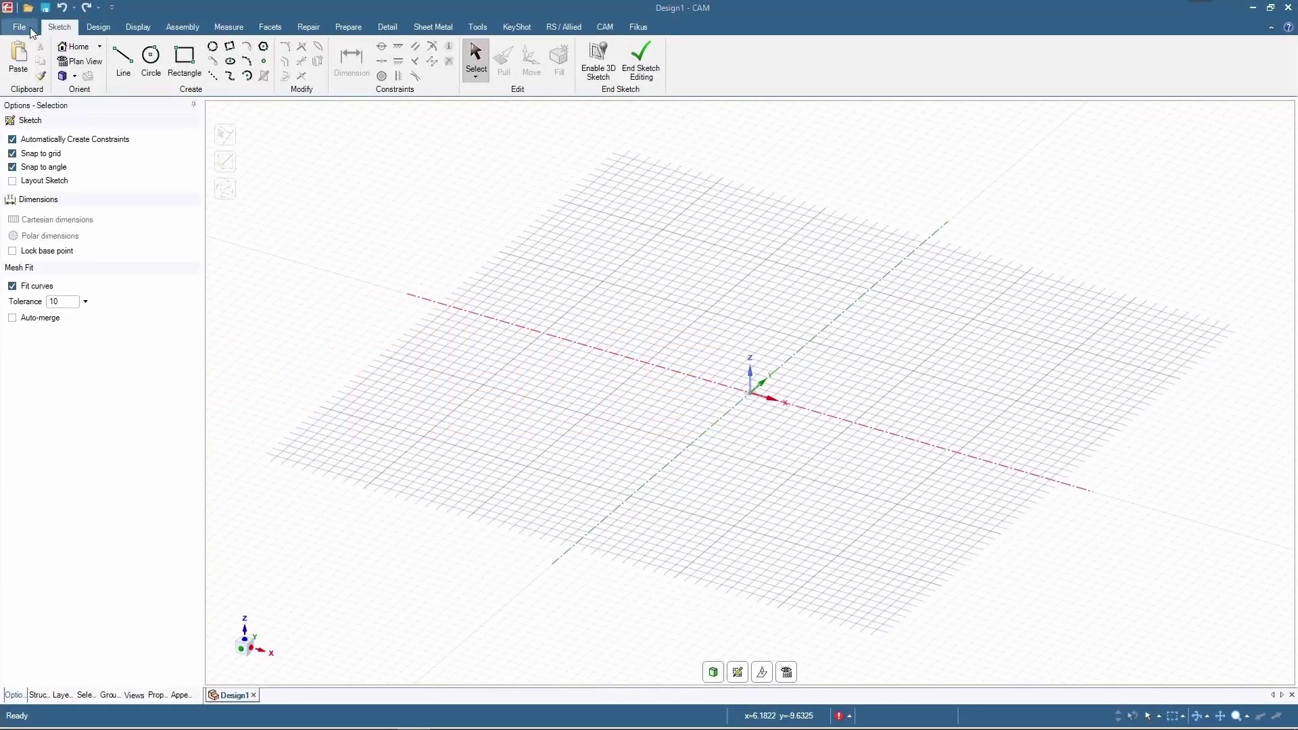
Open the sample part TBI-2OPEN-CONTOURS-inclined.stp from Sample_Files.
{"action": "left_click", "coordinate": [30, 27]}
{"action": "left_click", "coordinate": [32, 83]}
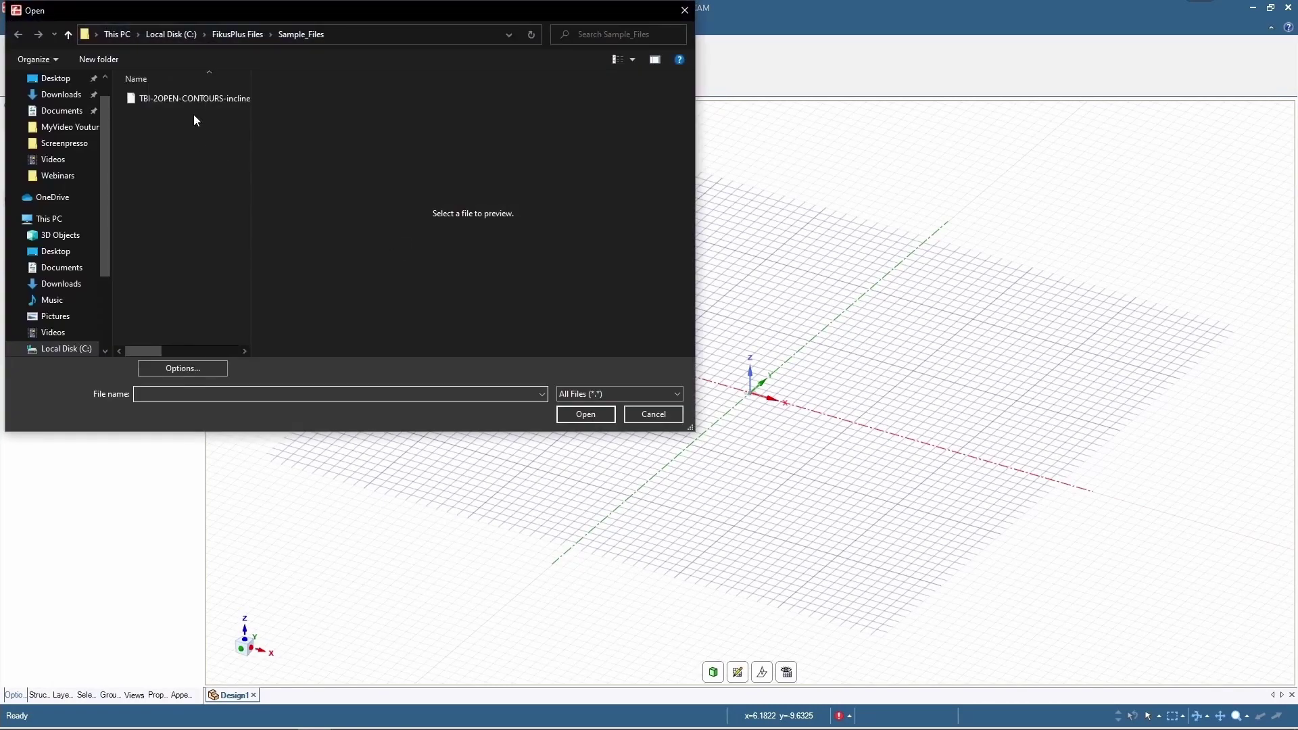
{"action": "left_click", "coordinate": [191, 99]}
{"action": "left_click", "coordinate": [578, 413]}
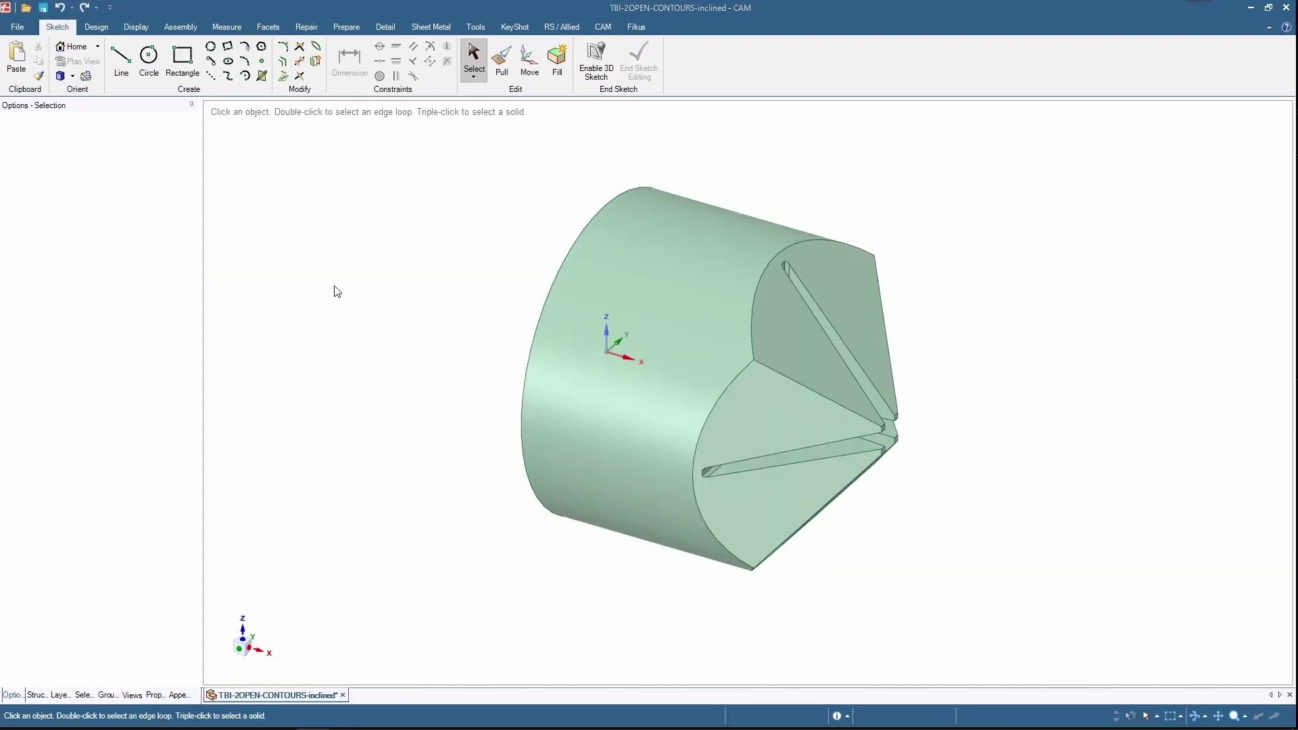
Project the solid onto a sketch on the horizontal mid-plane and finish the sketch.
{"action": "left_click", "coordinate": [98, 27]}
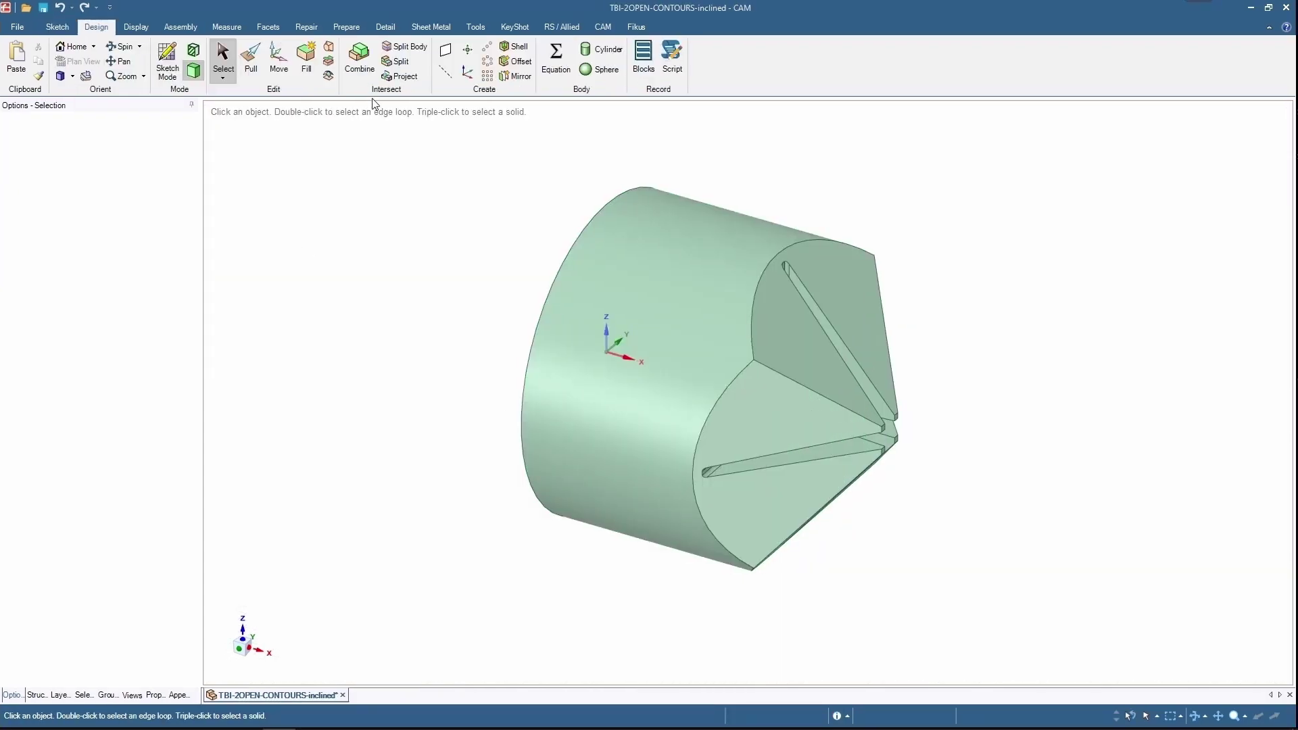
{"action": "left_click", "coordinate": [445, 49]}
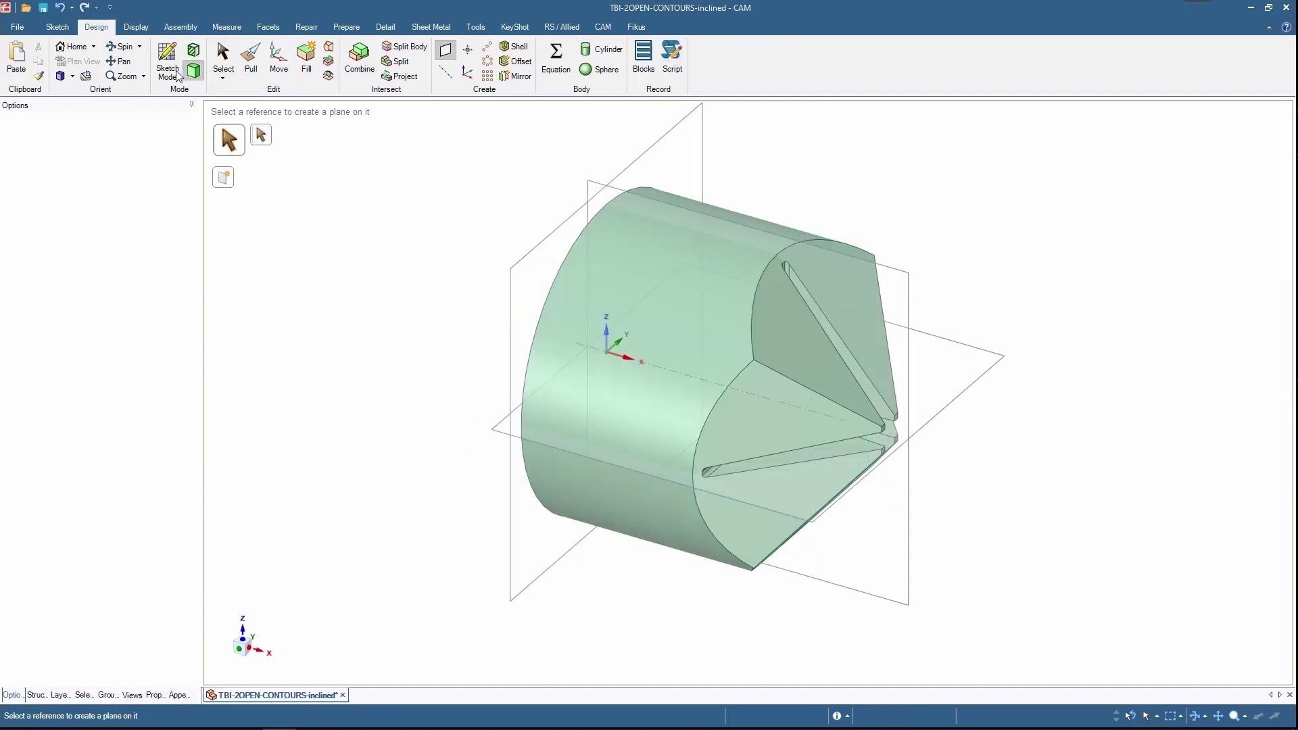
{"action": "left_click", "coordinate": [179, 76]}
{"action": "left_click", "coordinate": [283, 76]}
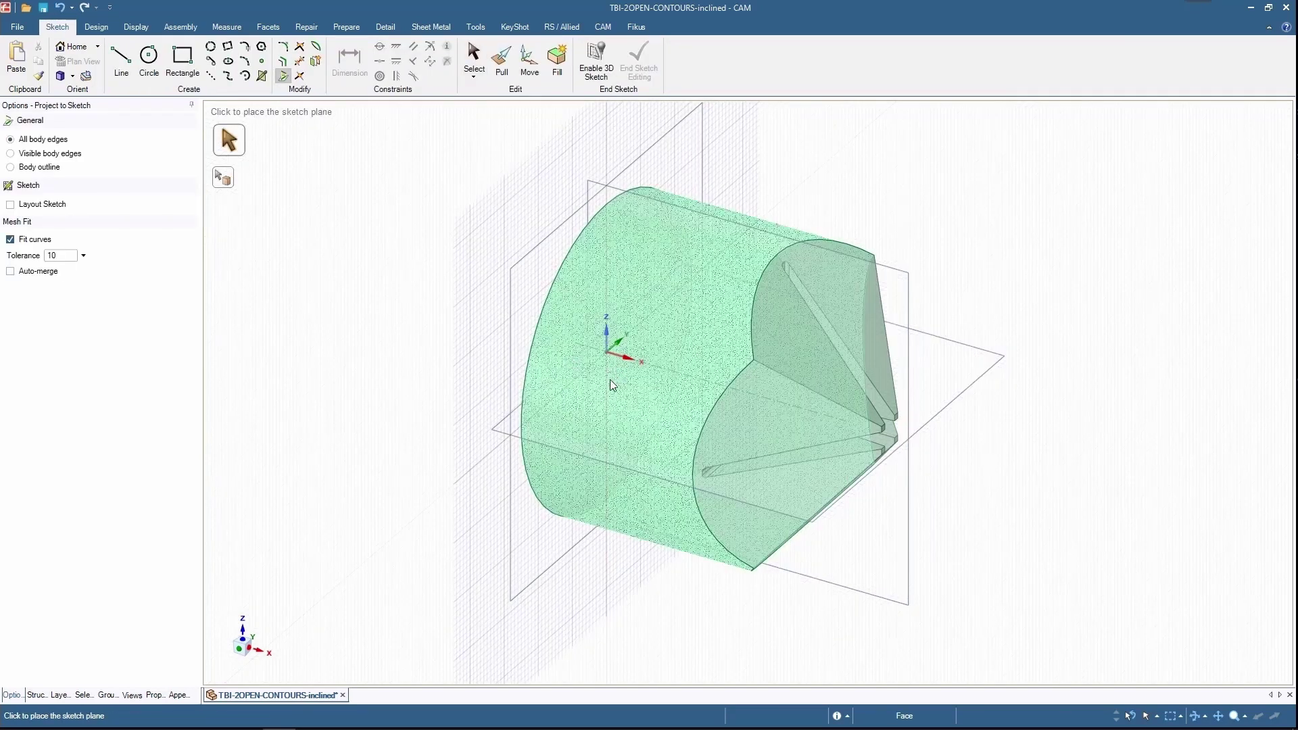
{"action": "left_click", "coordinate": [512, 441]}
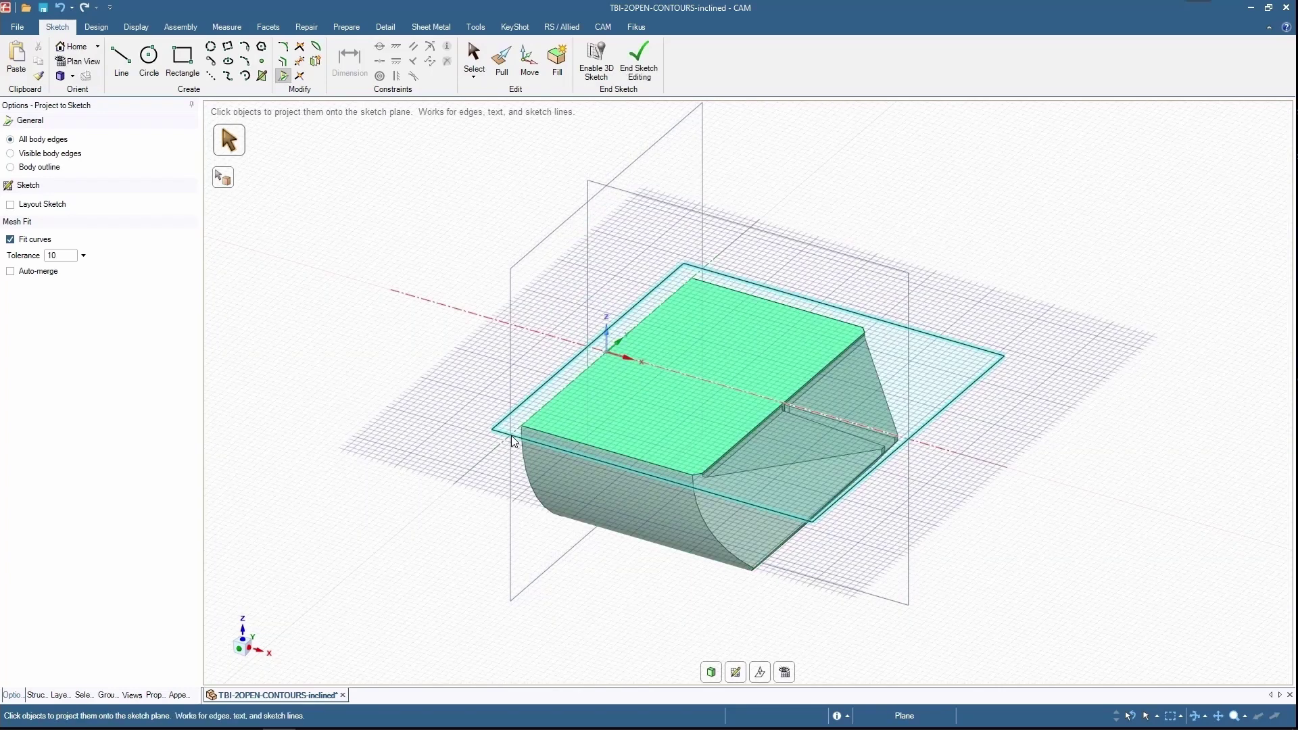
{"action": "left_click", "coordinate": [585, 512]}
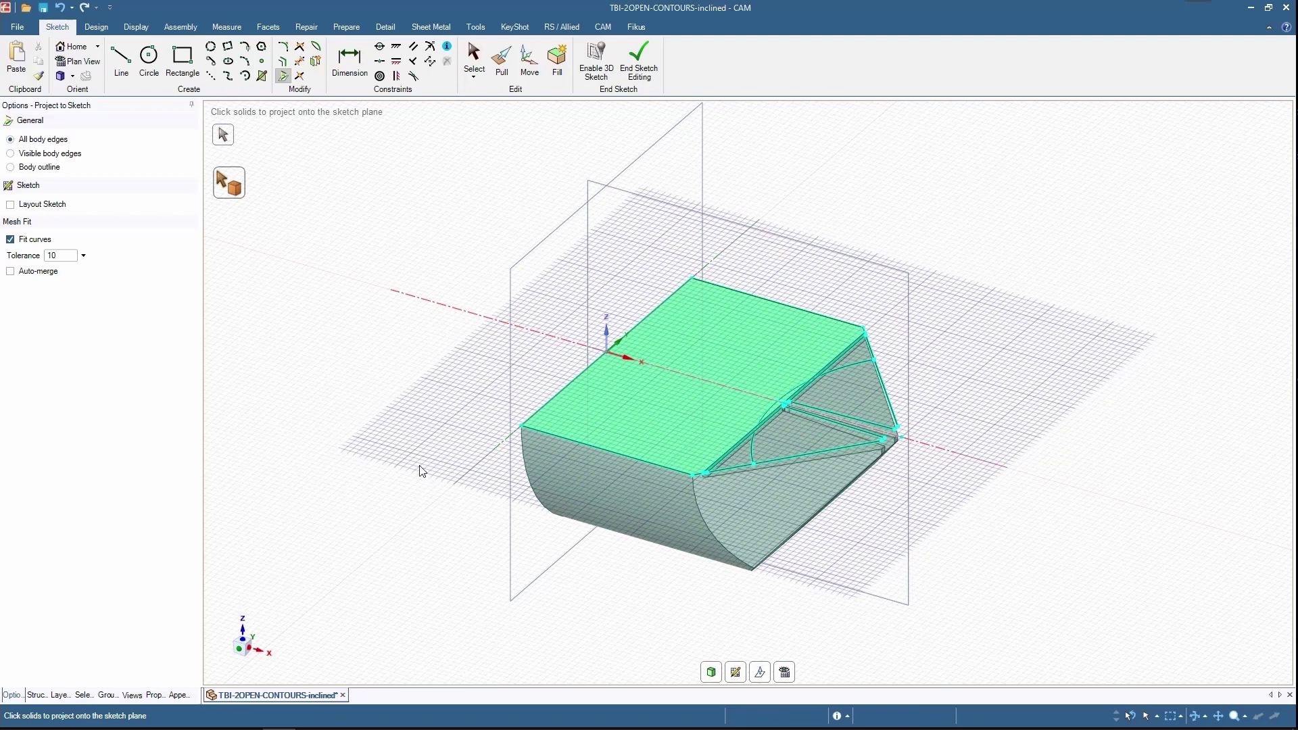
{"action": "key", "text": "p"}
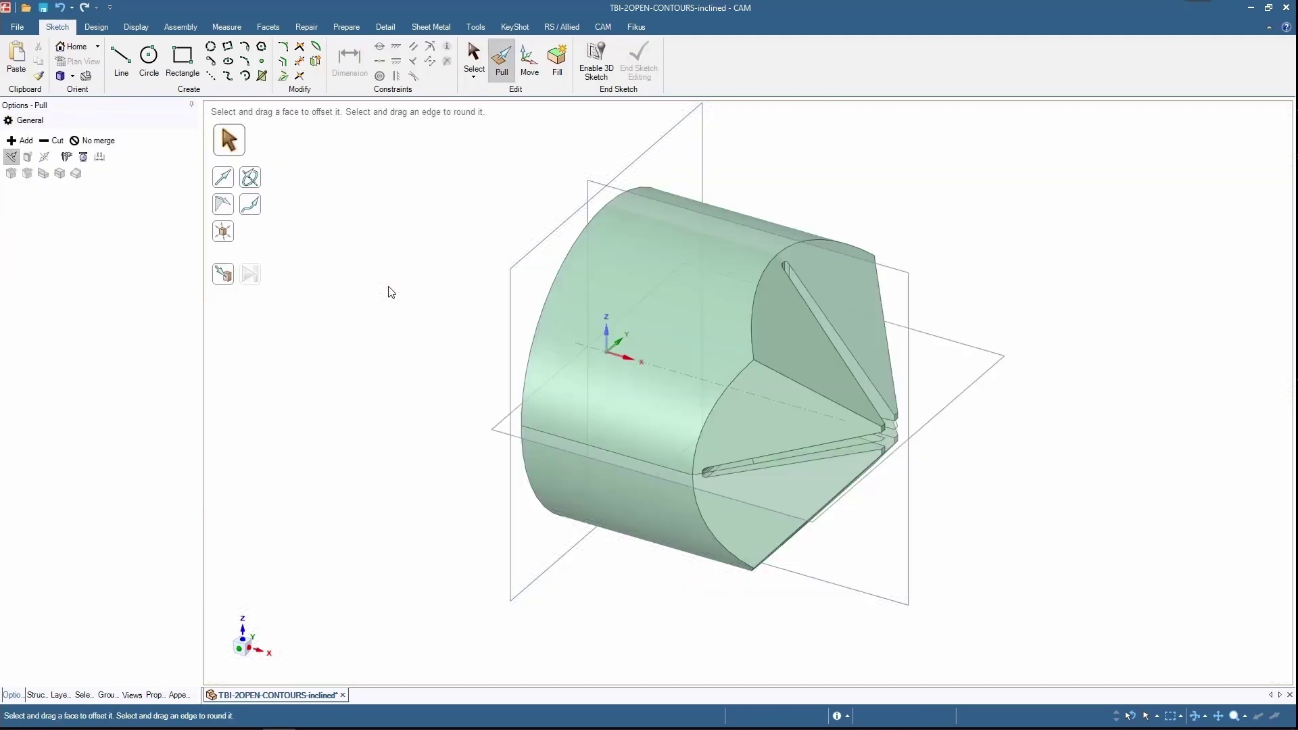
Hide the three construction planes, check the projected surface, and show the CAM operations.
{"action": "left_click", "coordinate": [36, 694]}
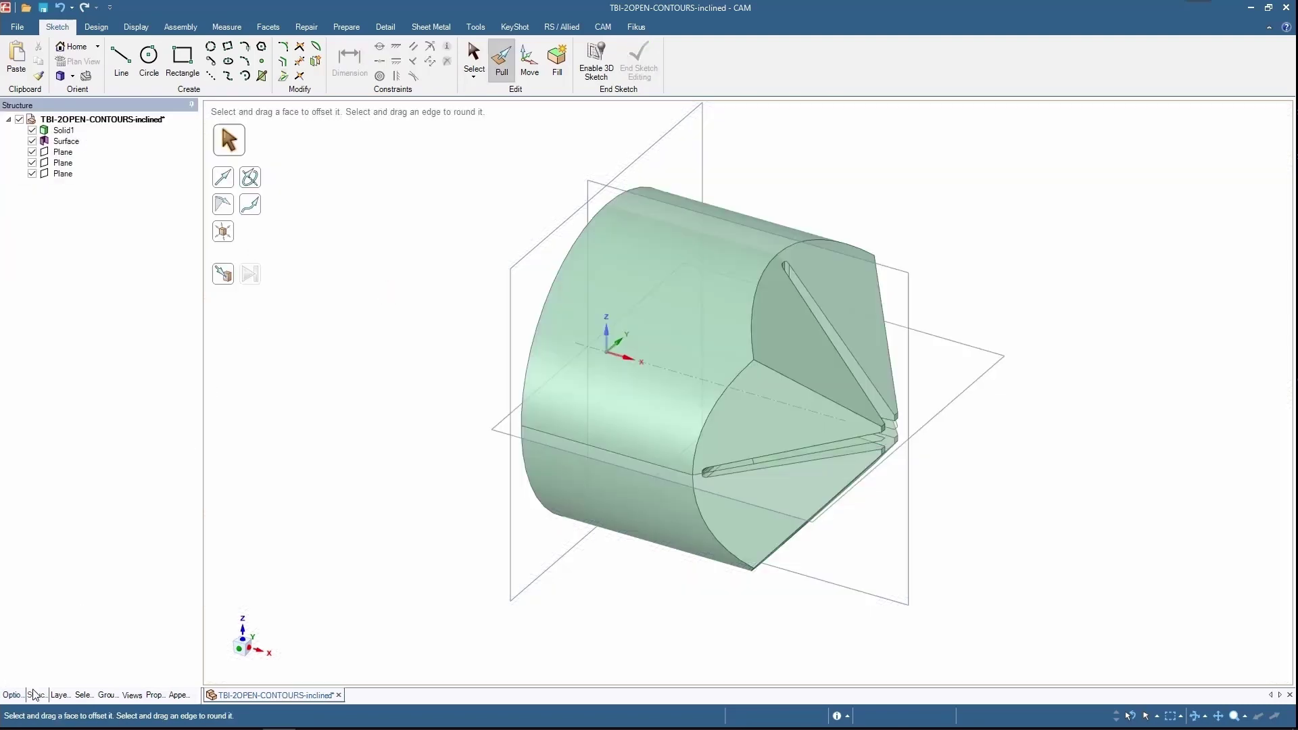
{"action": "left_click", "coordinate": [31, 173]}
{"action": "left_click", "coordinate": [31, 162]}
{"action": "left_click", "coordinate": [32, 152]}
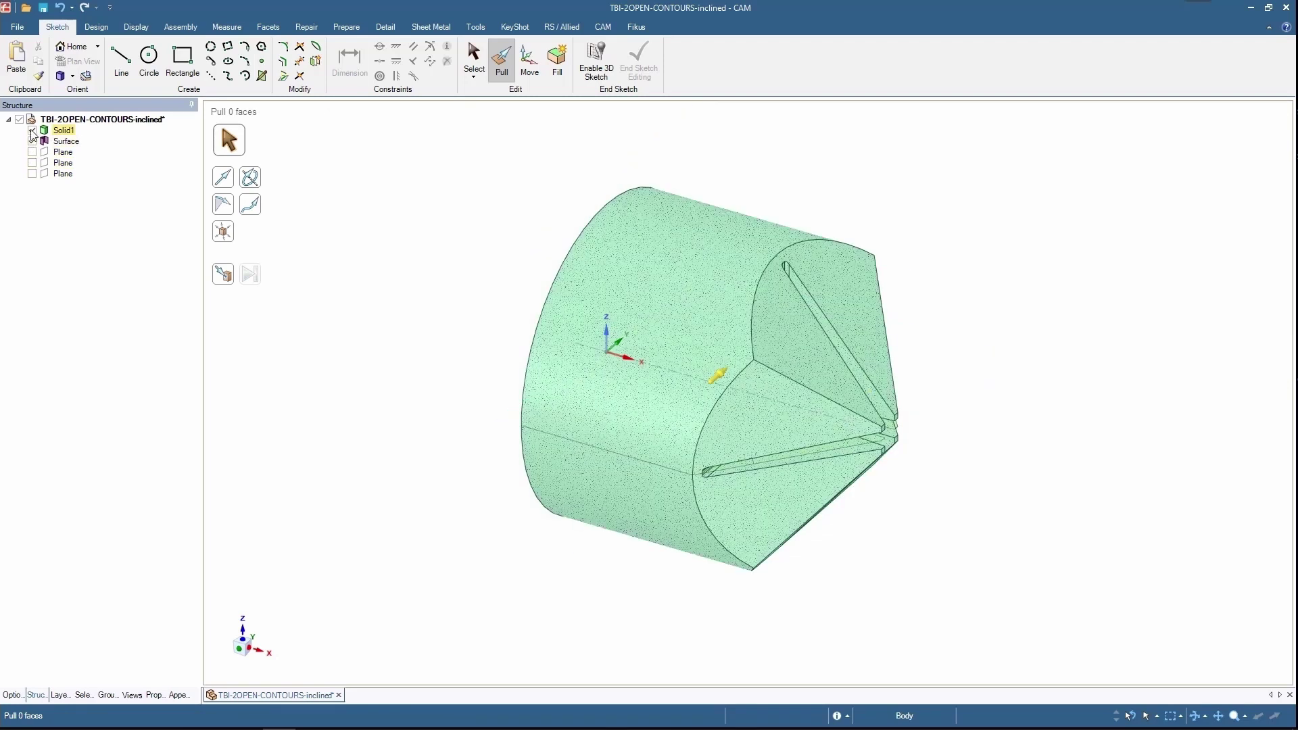
{"action": "left_click", "coordinate": [31, 130]}
{"action": "middle_click_drag", "start_coordinate": [439, 359], "coordinate": [455, 379]}
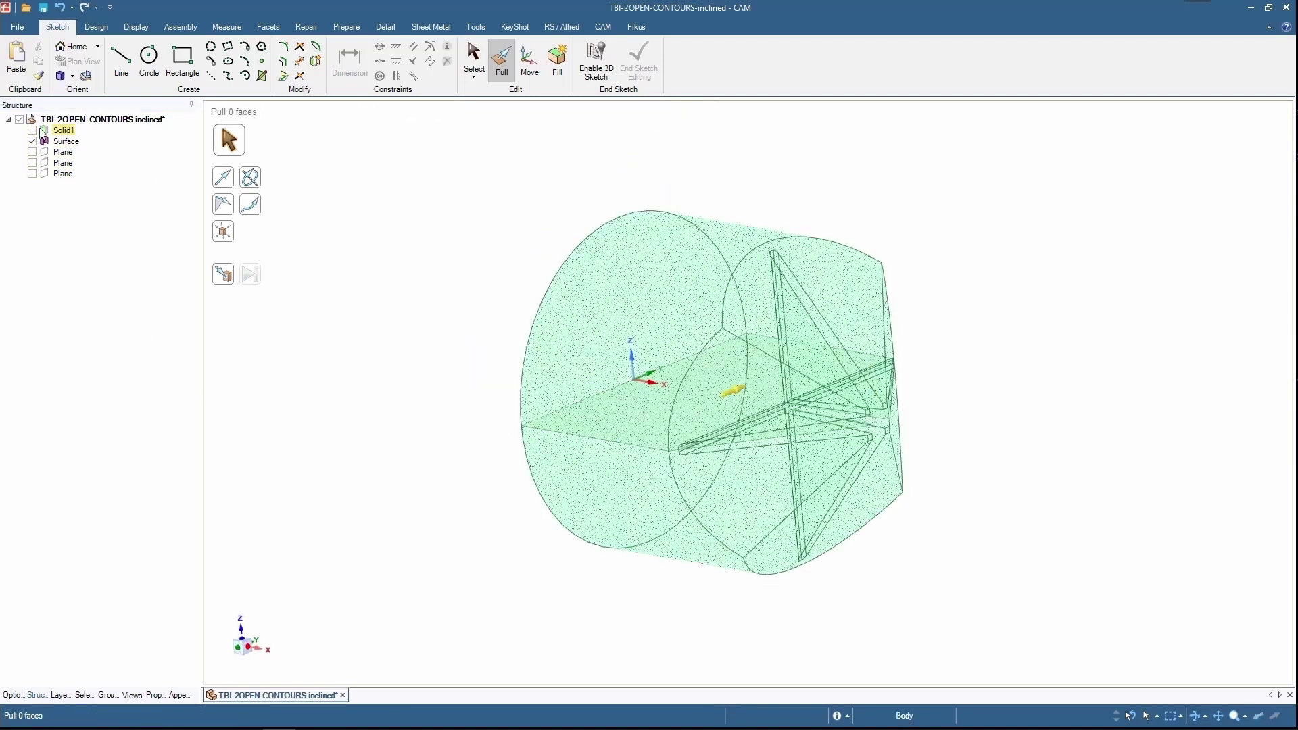
{"action": "left_click", "coordinate": [32, 130]}
{"action": "middle_click_drag", "start_coordinate": [395, 304], "coordinate": [414, 320]}
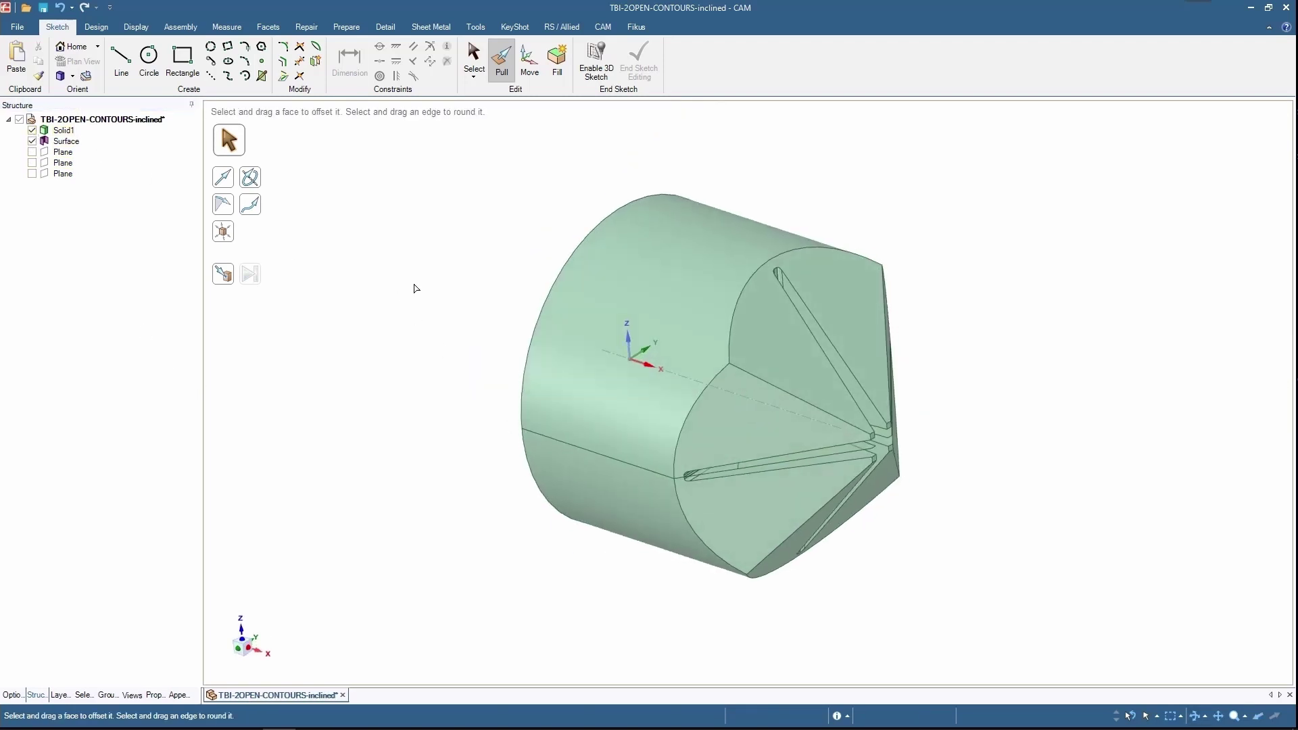
{"action": "left_click", "coordinate": [603, 27]}
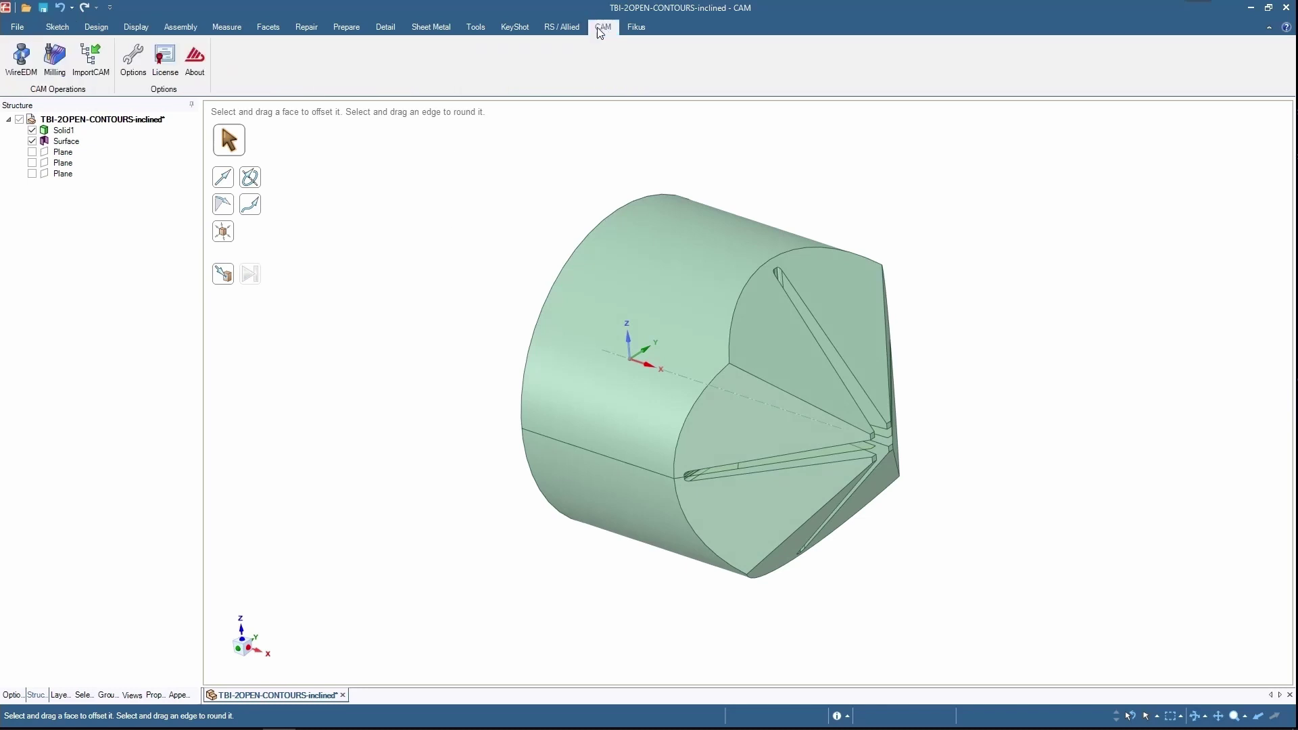
Create WireEDM toolpath T1 with AgieCharmilles CUT P 550 technology, moving on to XY selection.
{"action": "left_click", "coordinate": [38, 74]}
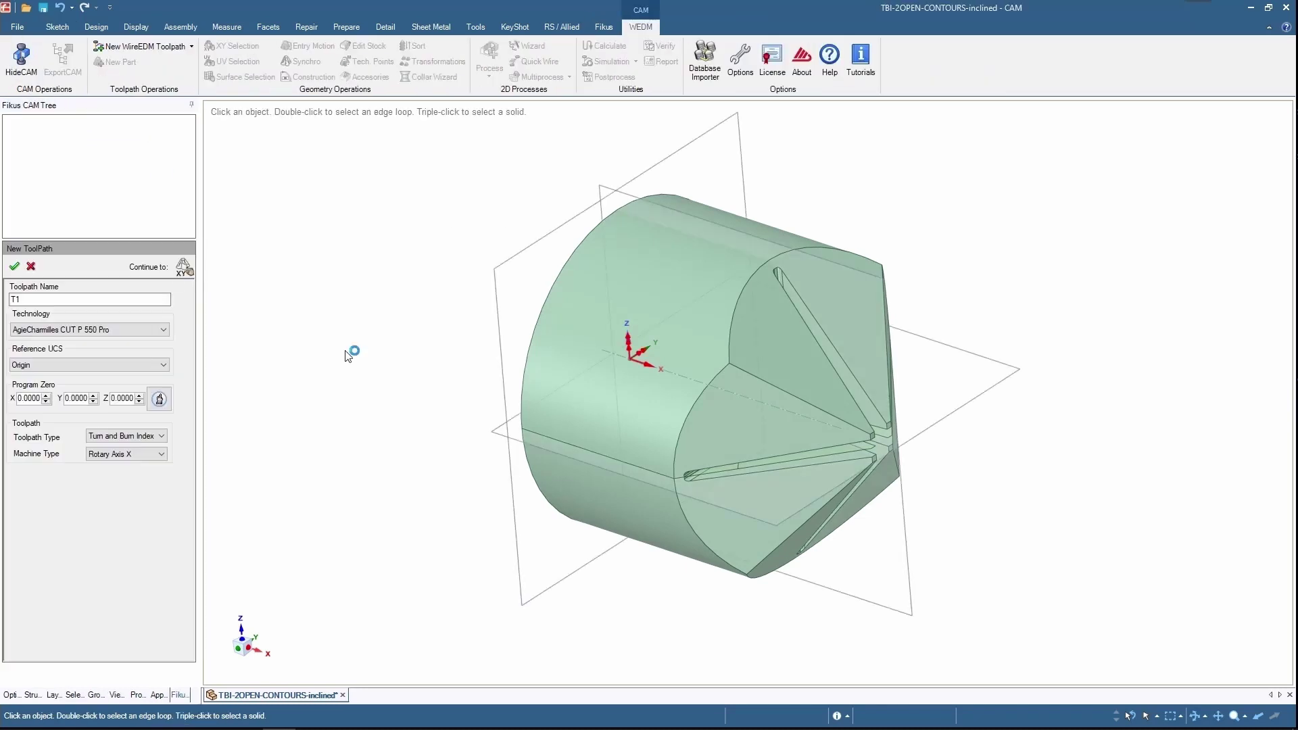
{"action": "left_click", "coordinate": [161, 329]}
{"action": "left_click", "coordinate": [152, 353]}
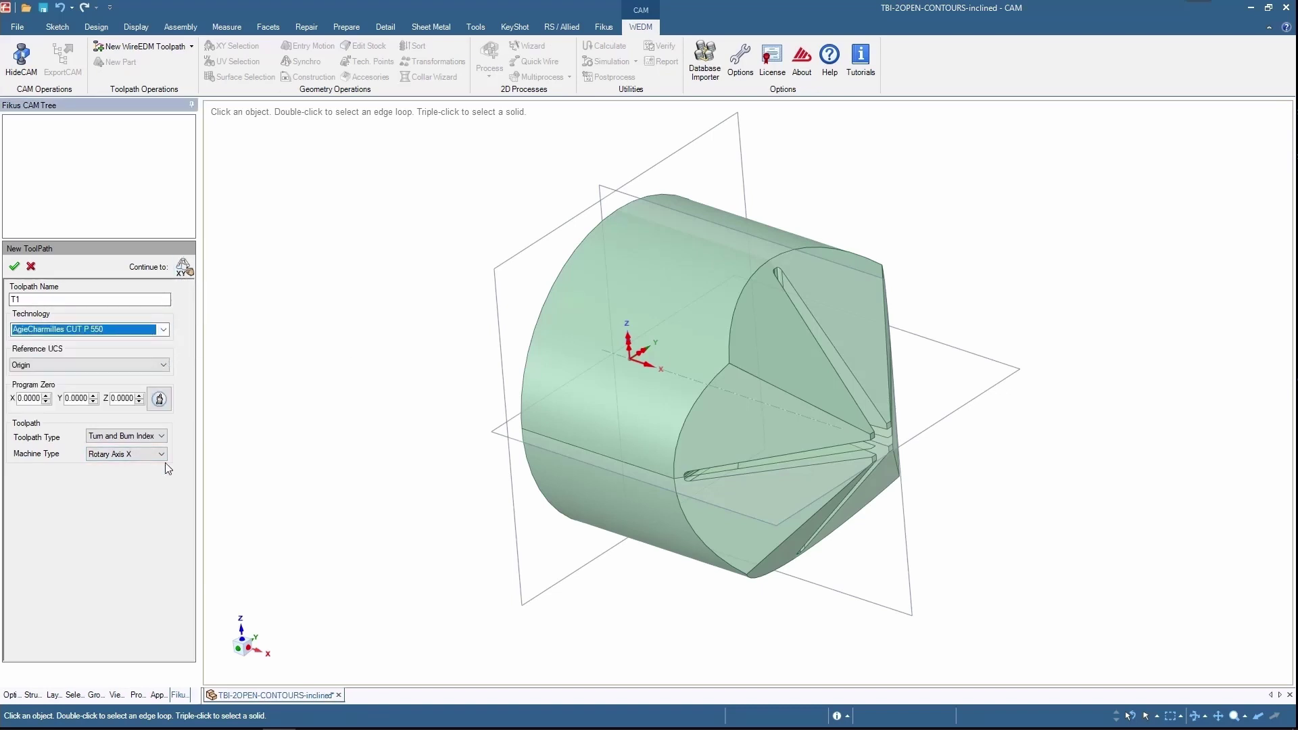
{"action": "left_click", "coordinate": [184, 267]}
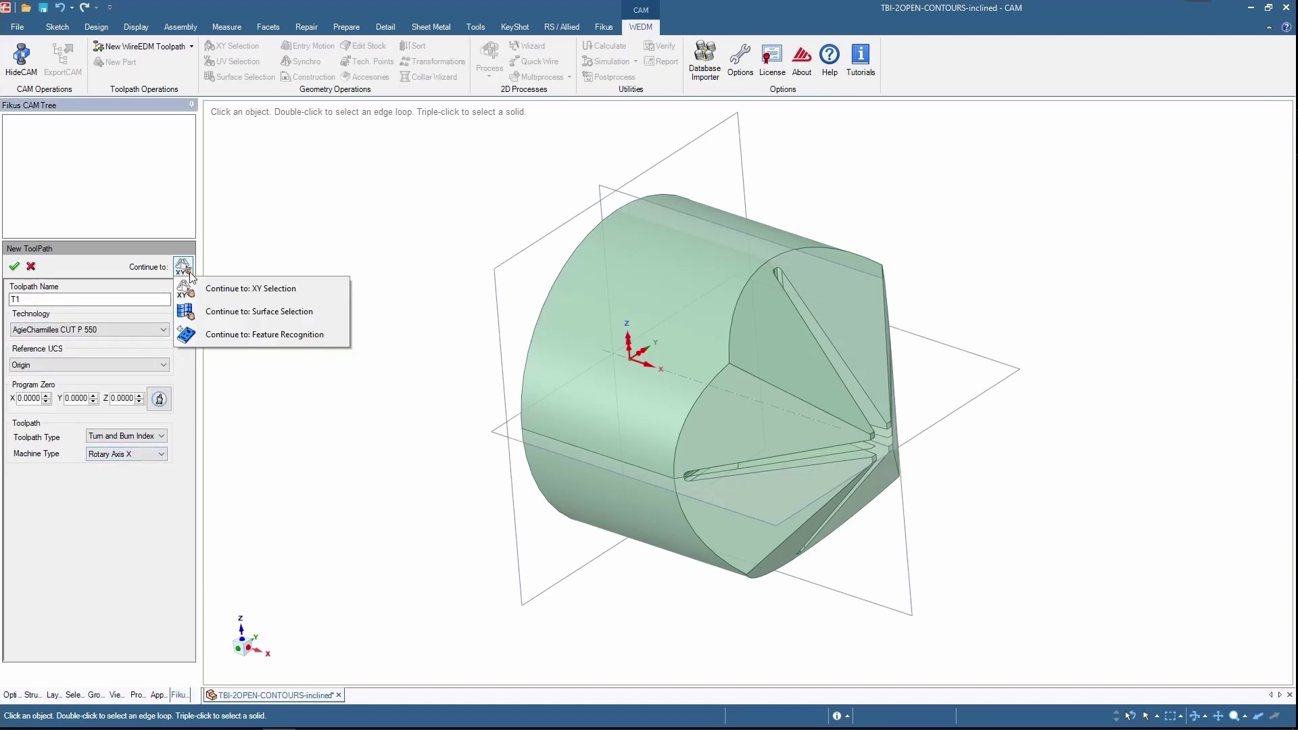
{"action": "left_click", "coordinate": [247, 288]}
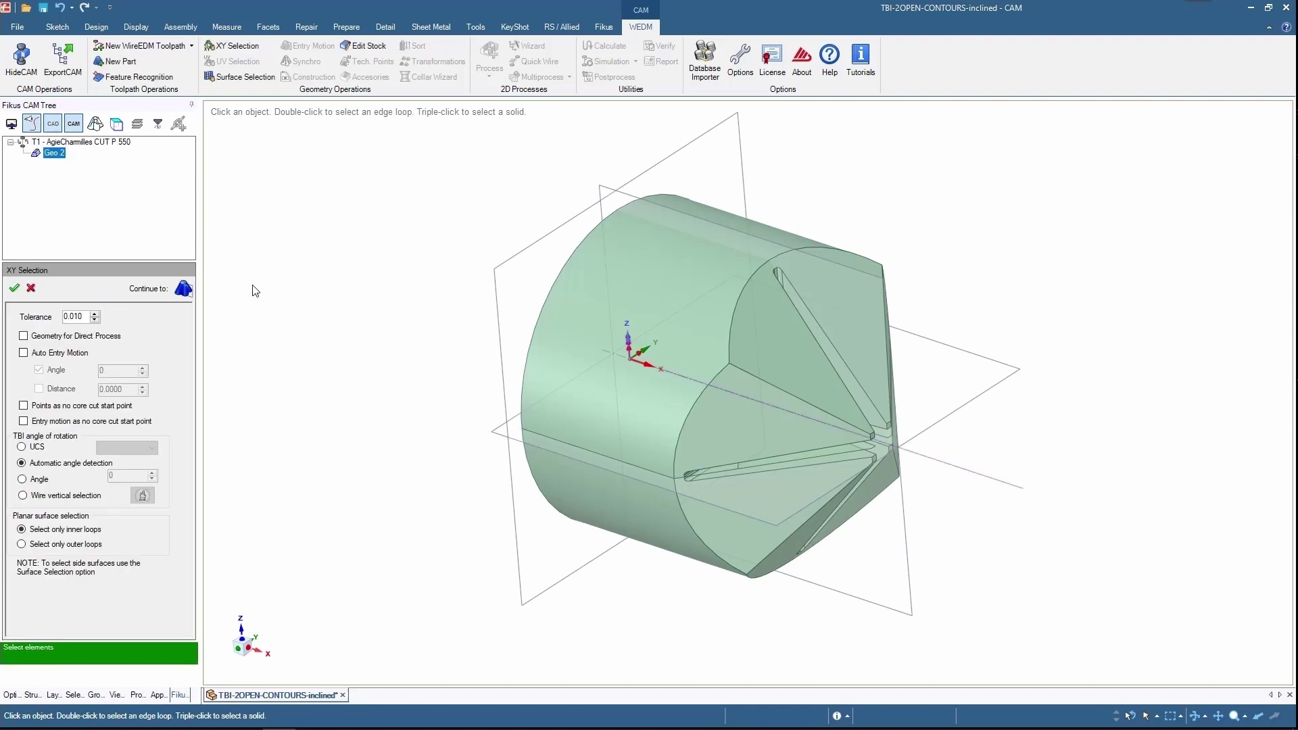
Select the slot edge loop as Geo 2, removing three stray edges.
{"action": "double_click", "coordinate": [722, 471]}
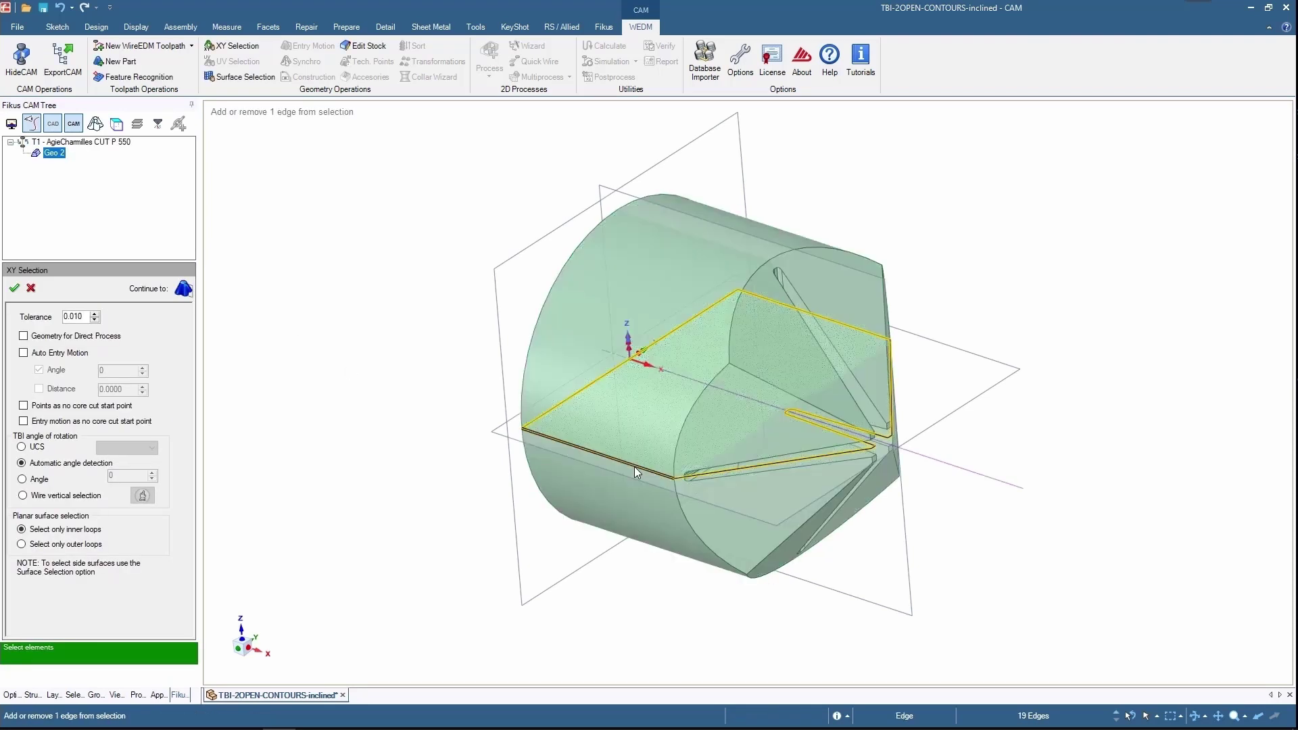
{"action": "left_click", "coordinate": [558, 440], "text": "ctrl"}
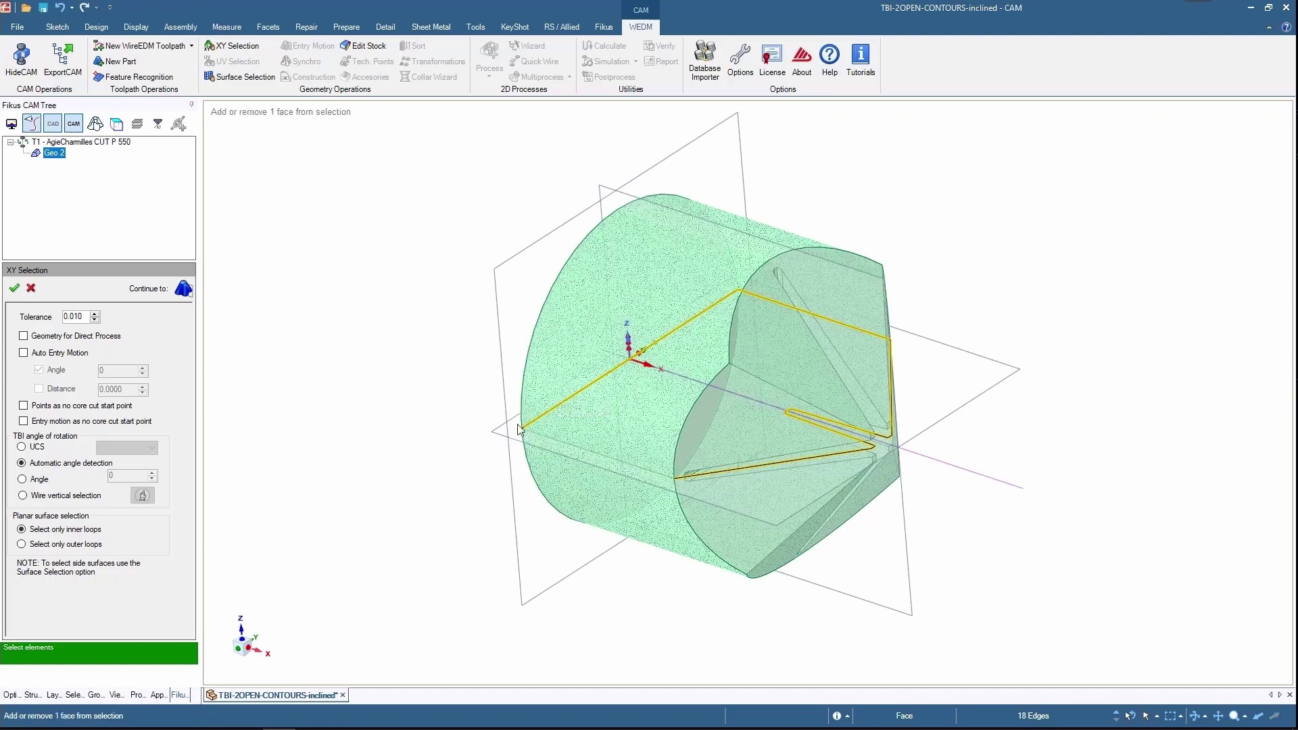
{"action": "middle_click_drag", "start_coordinate": [524, 428], "coordinate": [484, 373]}
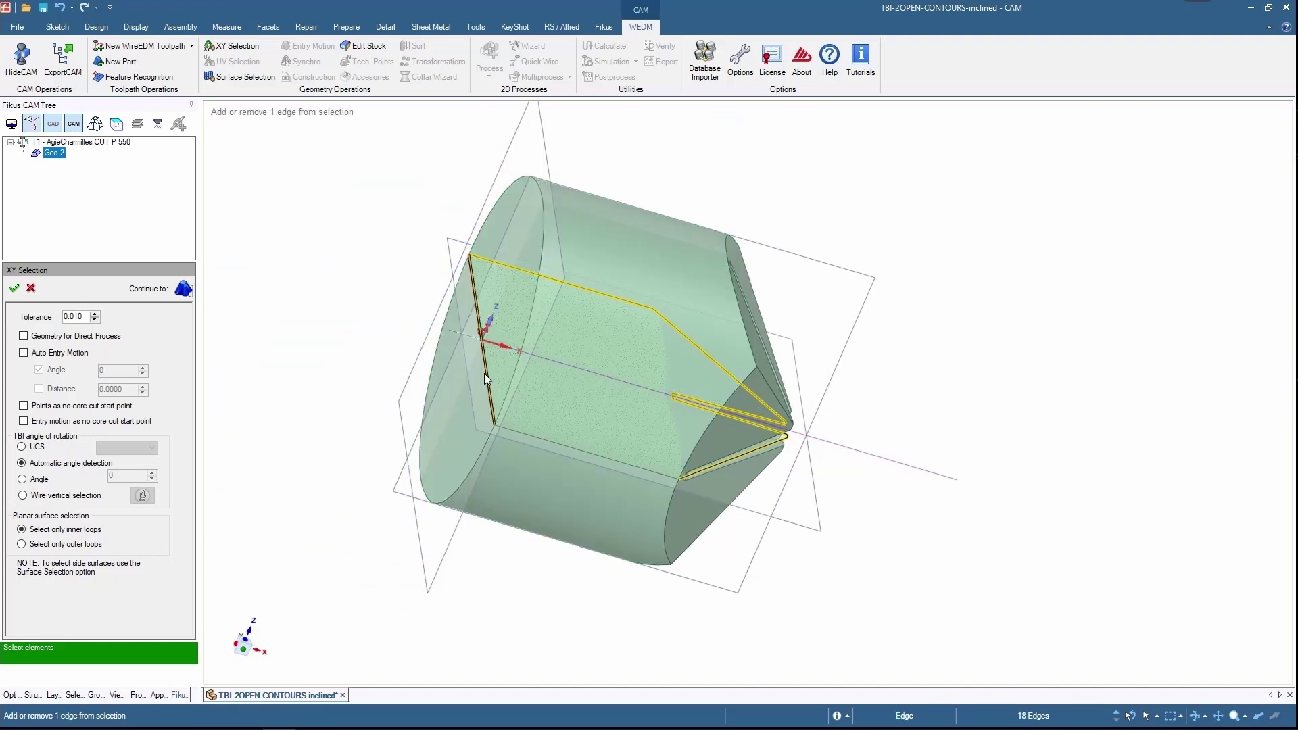
{"action": "left_click", "coordinate": [484, 373], "text": "ctrl"}
{"action": "middle_click_drag", "start_coordinate": [791, 529], "coordinate": [848, 468]}
{"action": "left_click", "coordinate": [849, 435], "text": "ctrl"}
{"action": "left_click", "coordinate": [183, 289]}
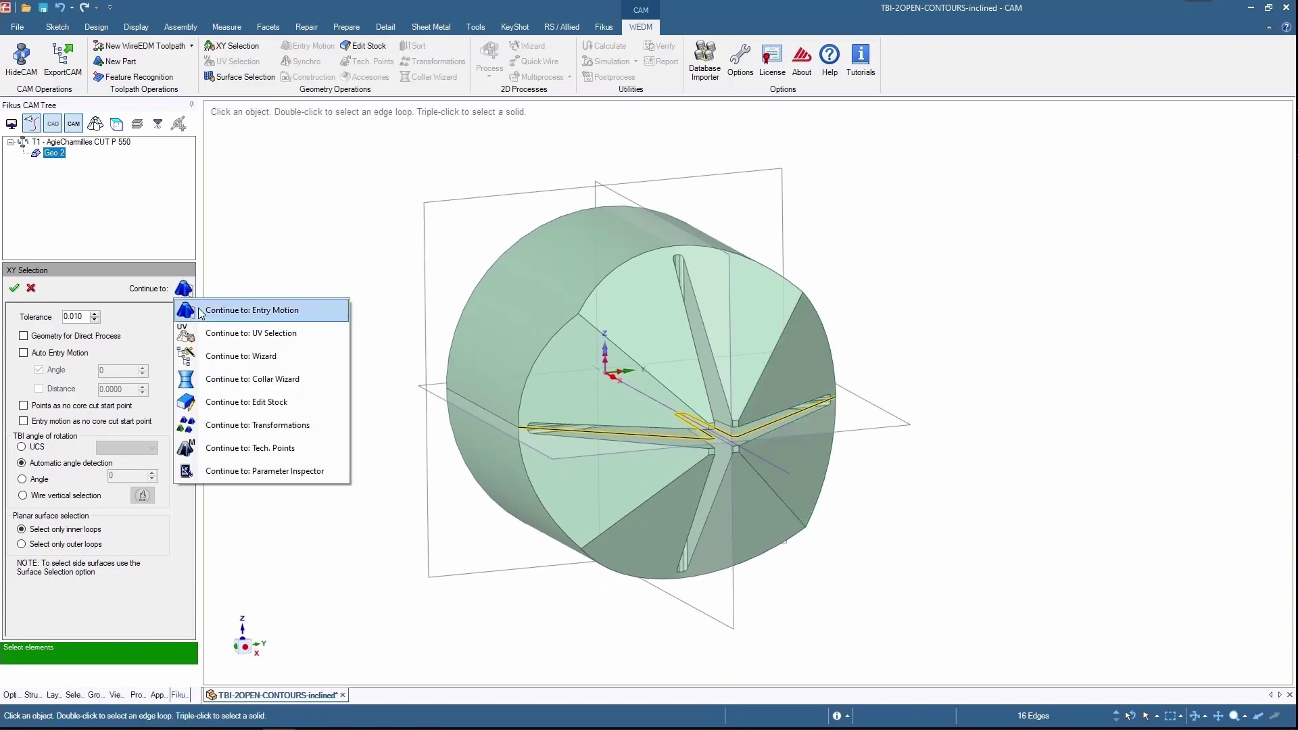
{"action": "left_click", "coordinate": [223, 307]}
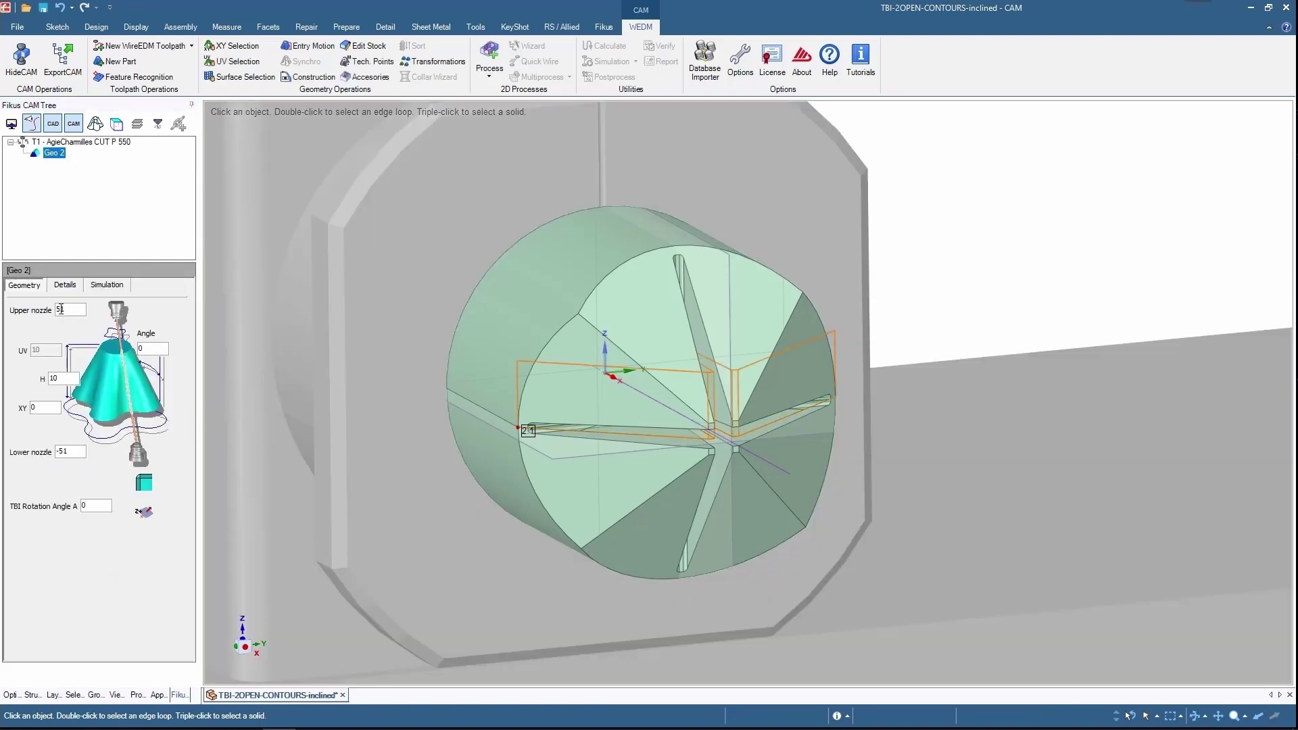
Place Geo 2's XY plane on the bottom face (-24.9996) and UV on the top face (24.91335).
{"action": "left_click", "coordinate": [65, 285]}
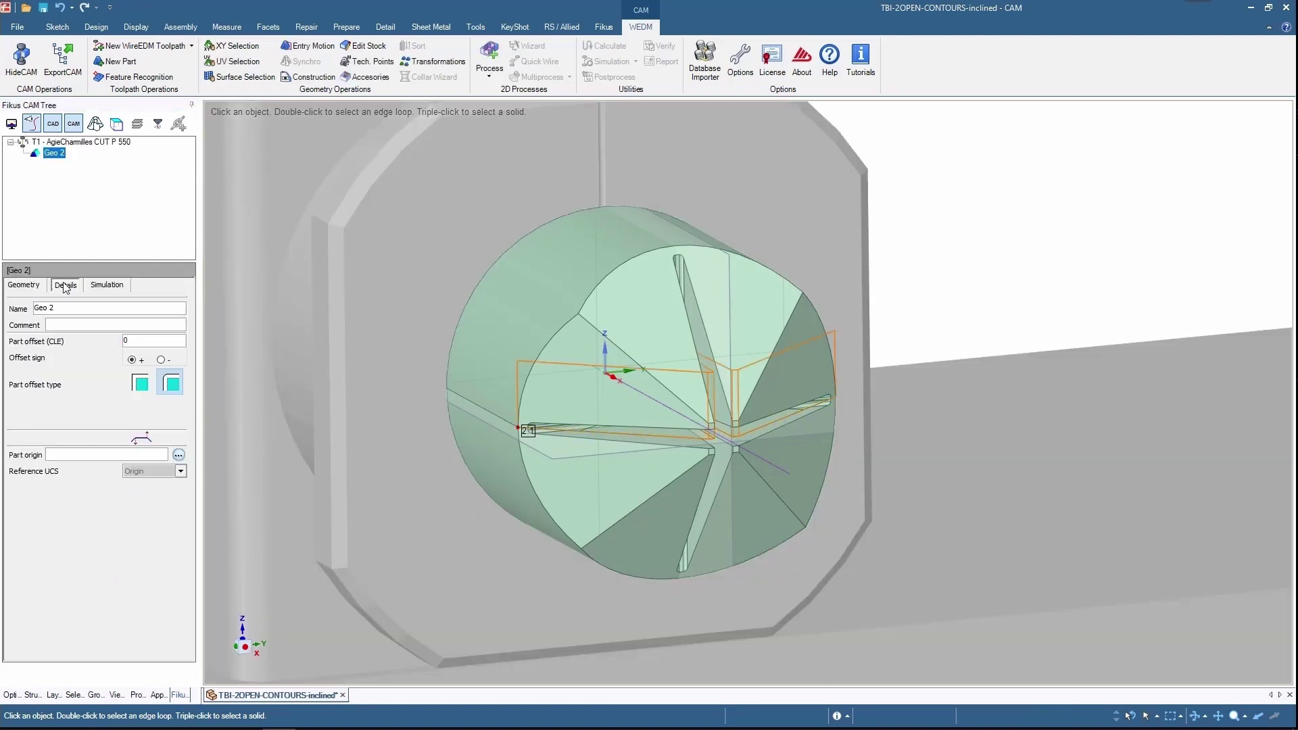
{"action": "left_click", "coordinate": [36, 298]}
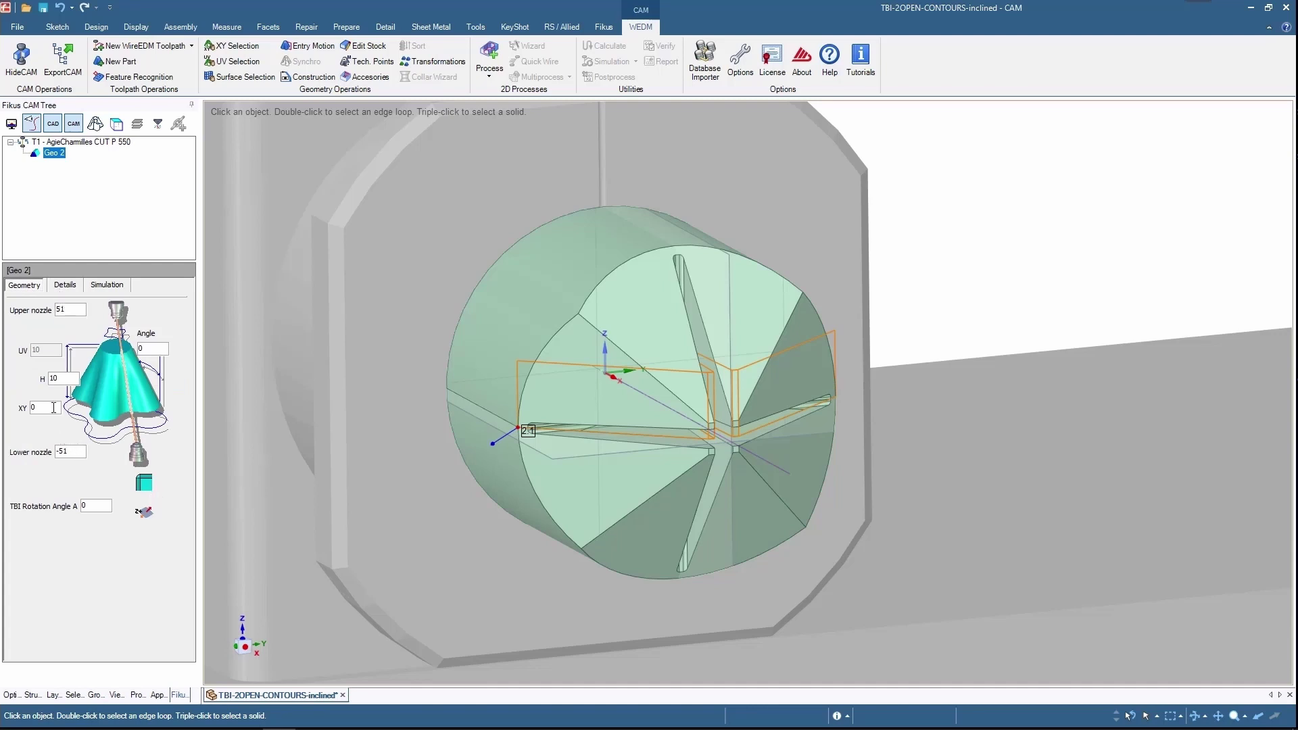
{"action": "key", "text": "Return"}
{"action": "left_click", "coordinate": [679, 578]}
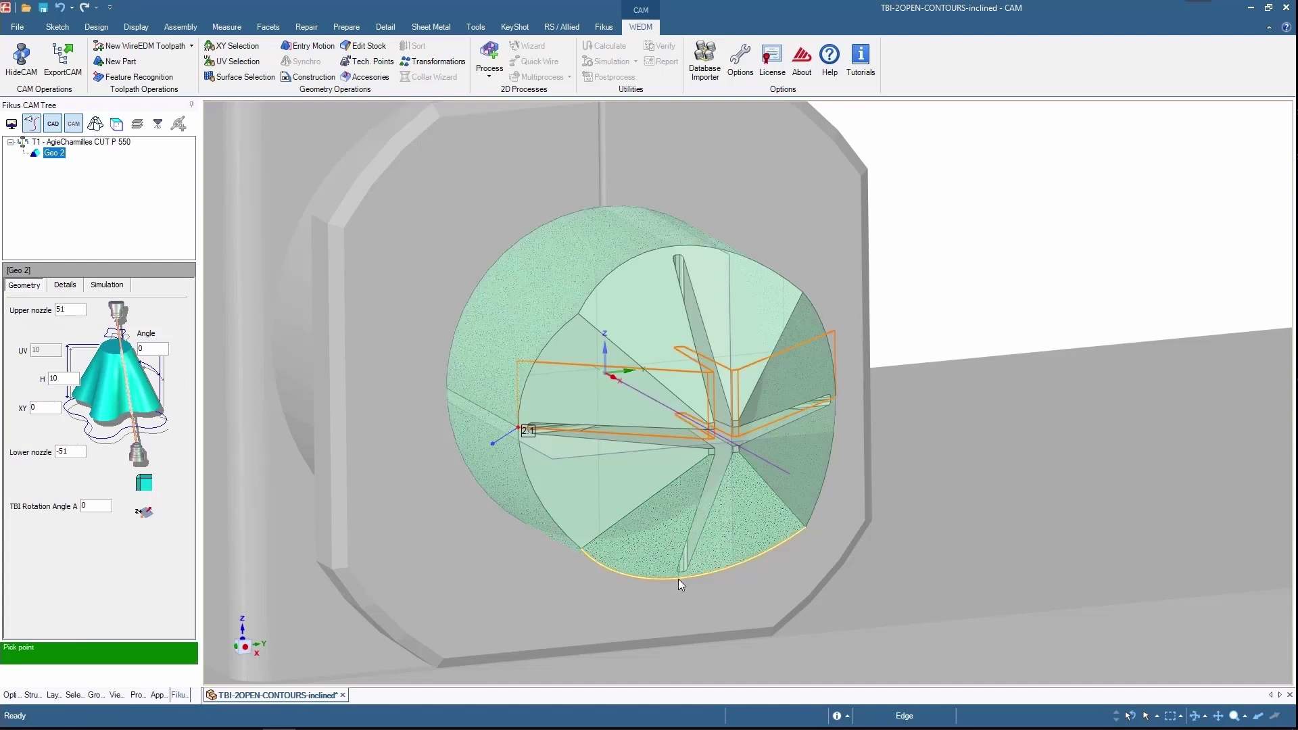
{"action": "key", "text": "Return"}
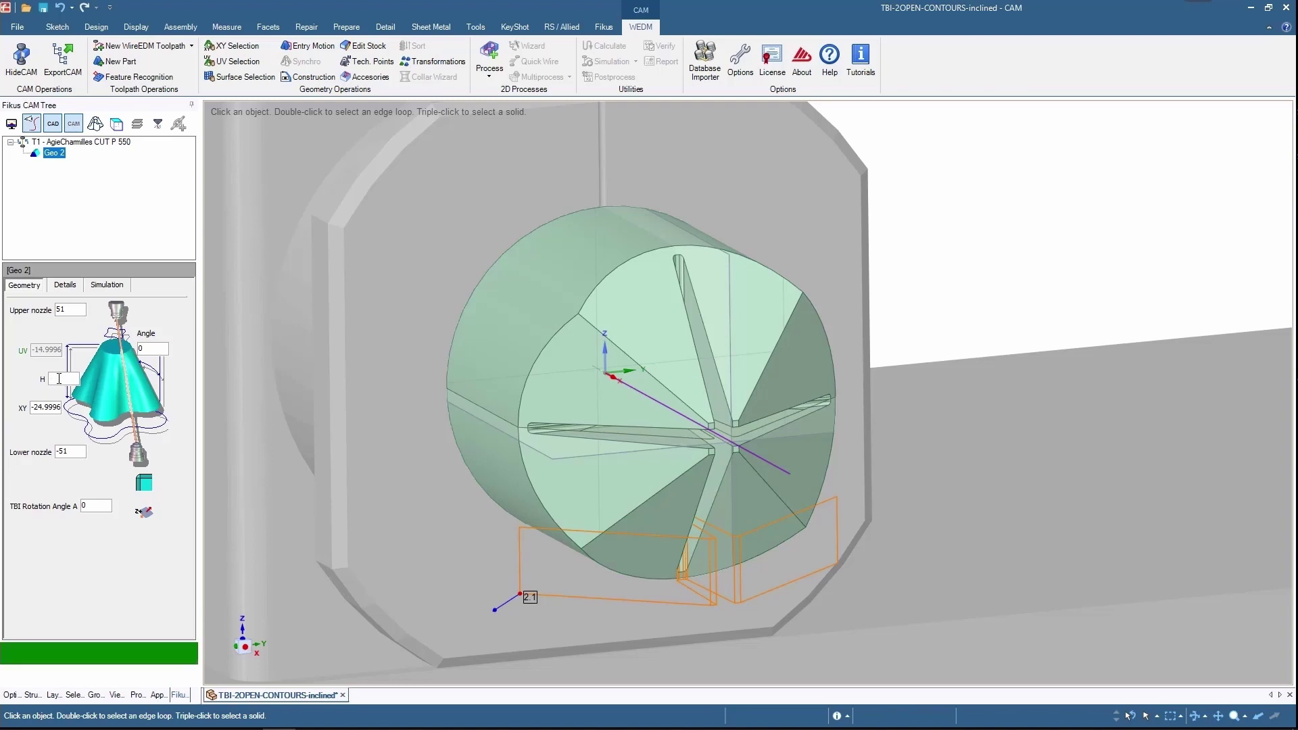
{"action": "left_click", "coordinate": [689, 251]}
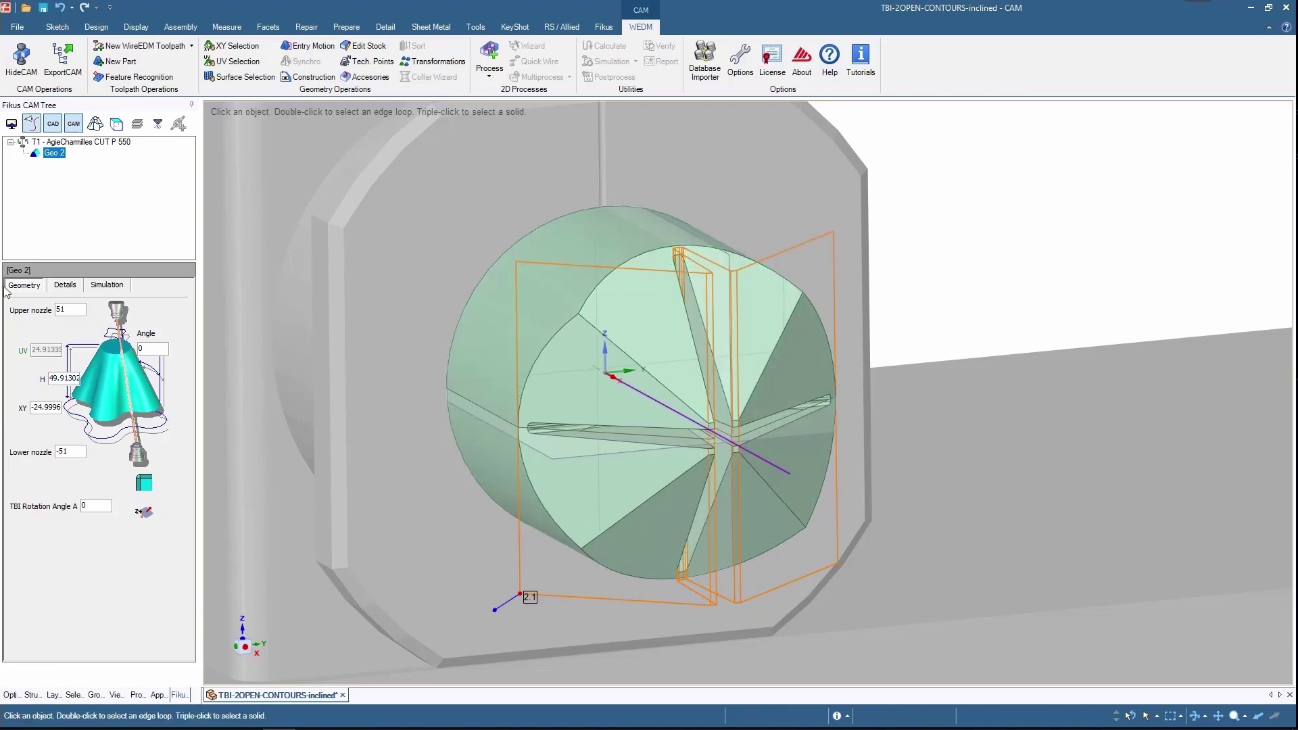
{"action": "left_click", "coordinate": [308, 45]}
Set a 5.000-long XY-perpendicular entry motion for Geo 2 and proceed to the Wizard.
{"action": "left_click", "coordinate": [86, 334]}
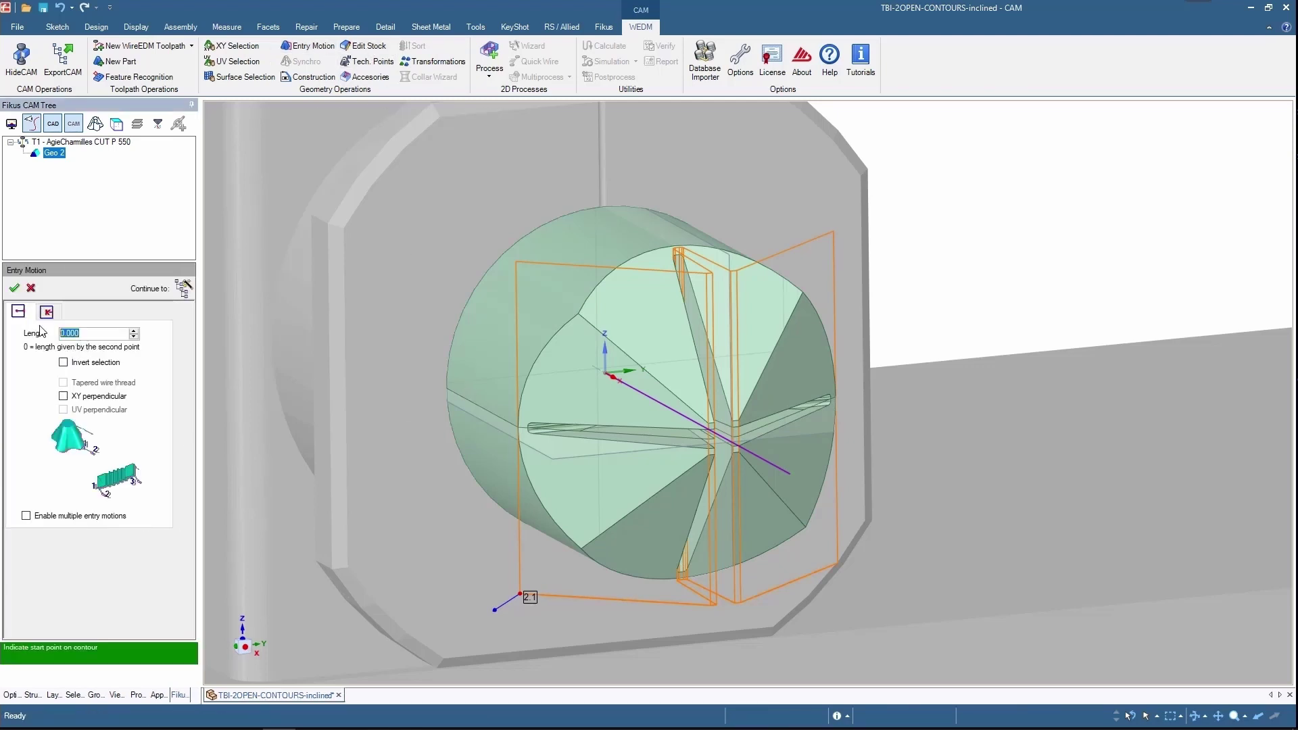
{"action": "type", "text": "5.0"}
{"action": "key", "text": "Return"}
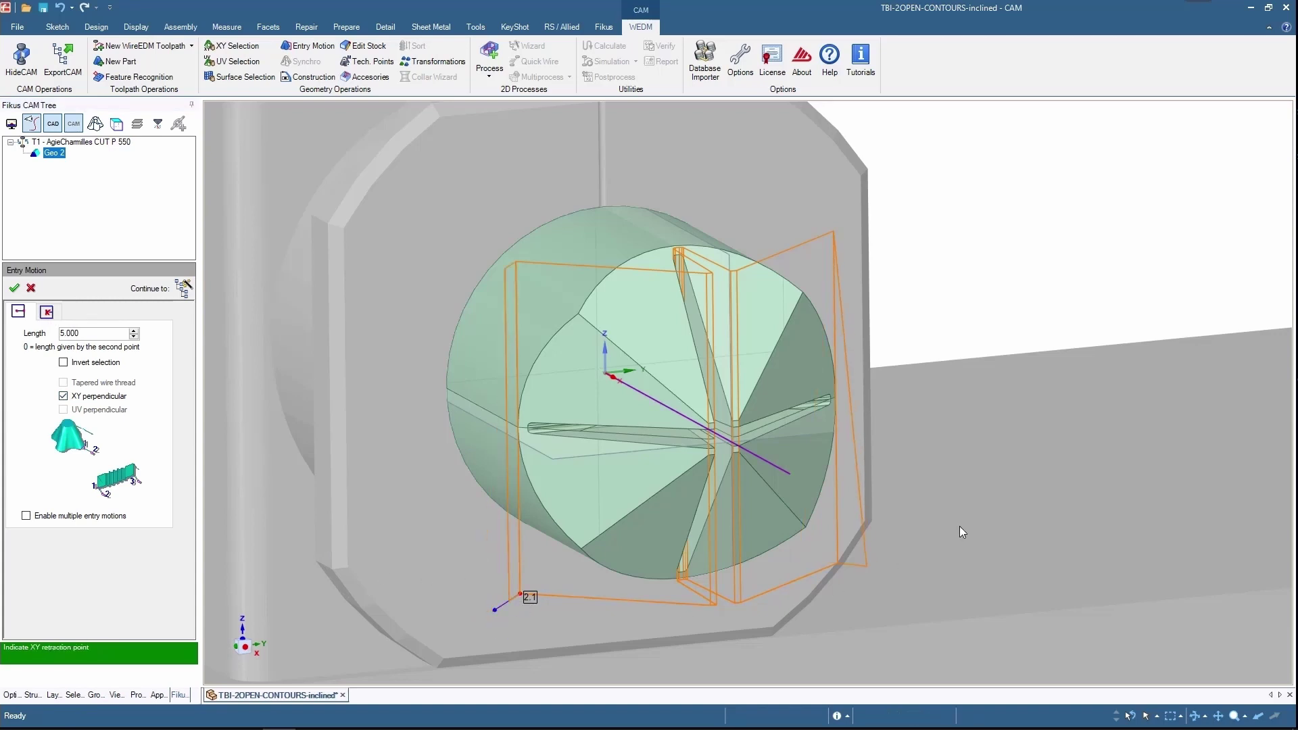
{"action": "left_click", "coordinate": [183, 288]}
{"action": "left_click", "coordinate": [237, 306]}
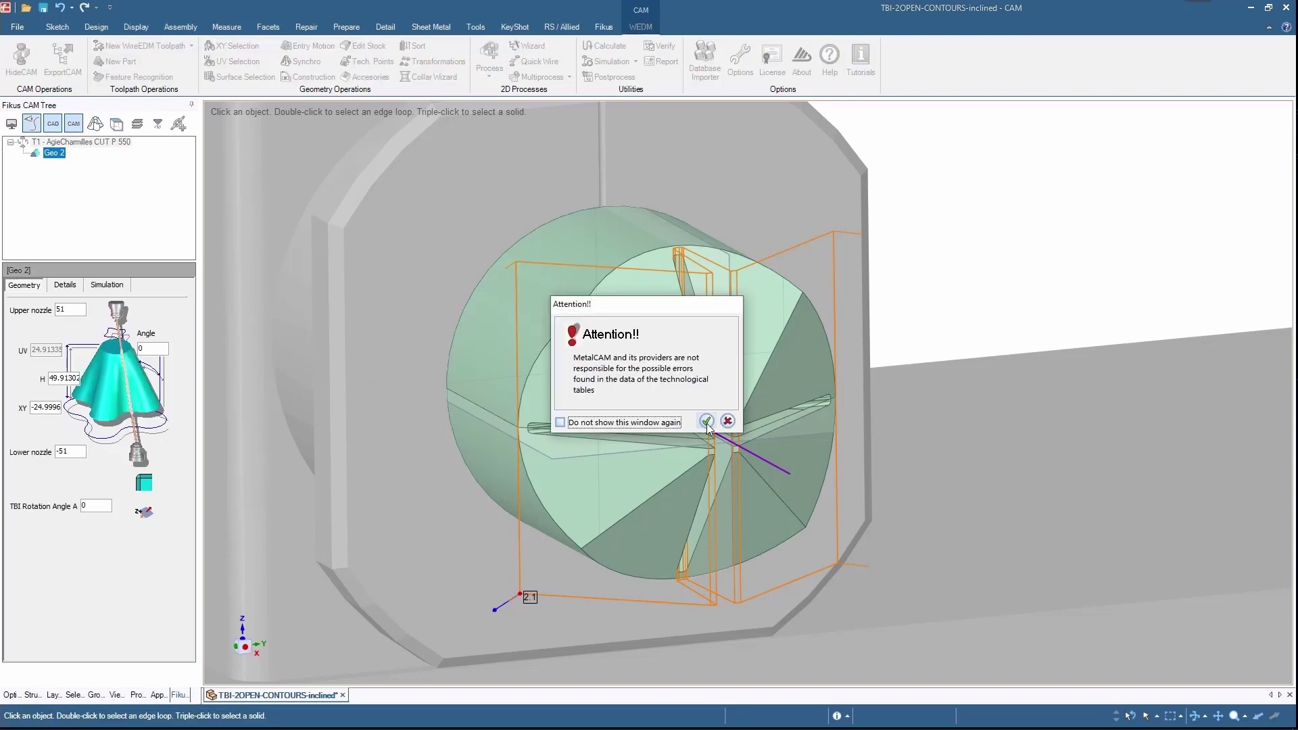
Accept the disclaimer, set EDM Expert to 3 passes, and run the Process Wizard.
{"action": "left_click", "coordinate": [706, 421]}
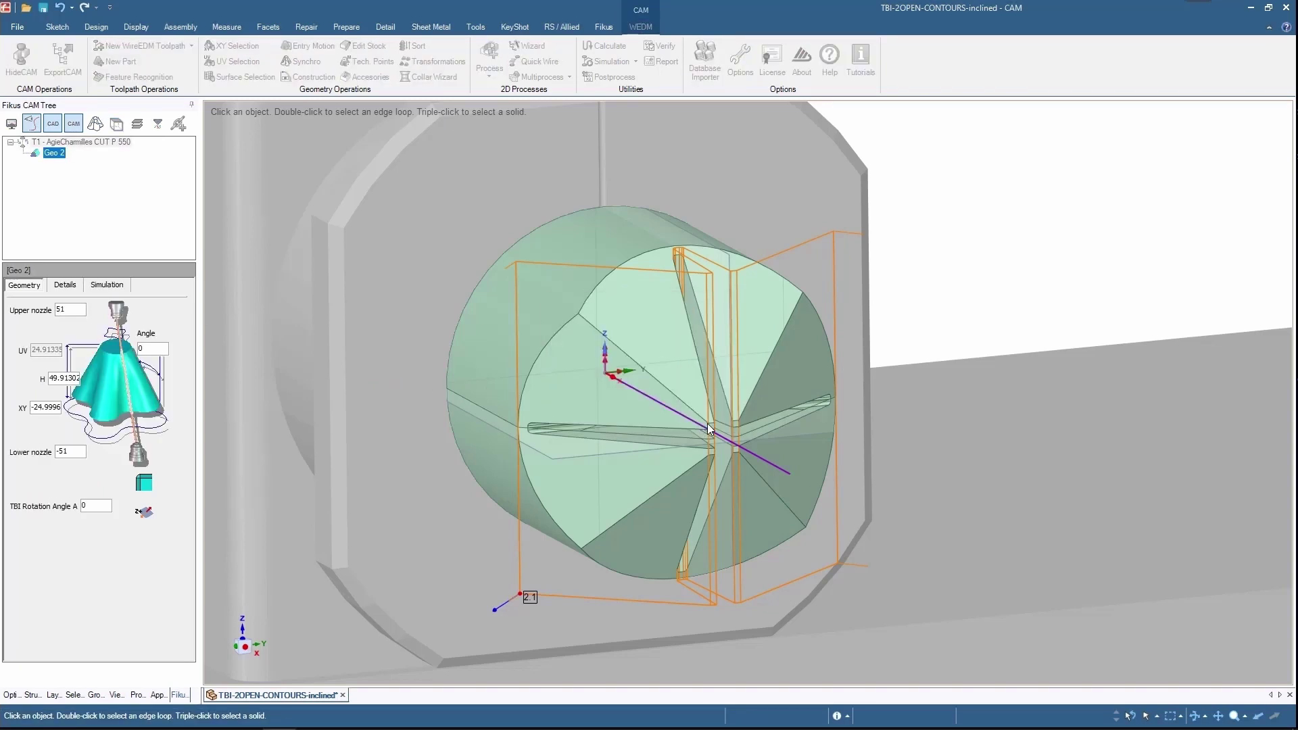
{"action": "left_click", "coordinate": [567, 288]}
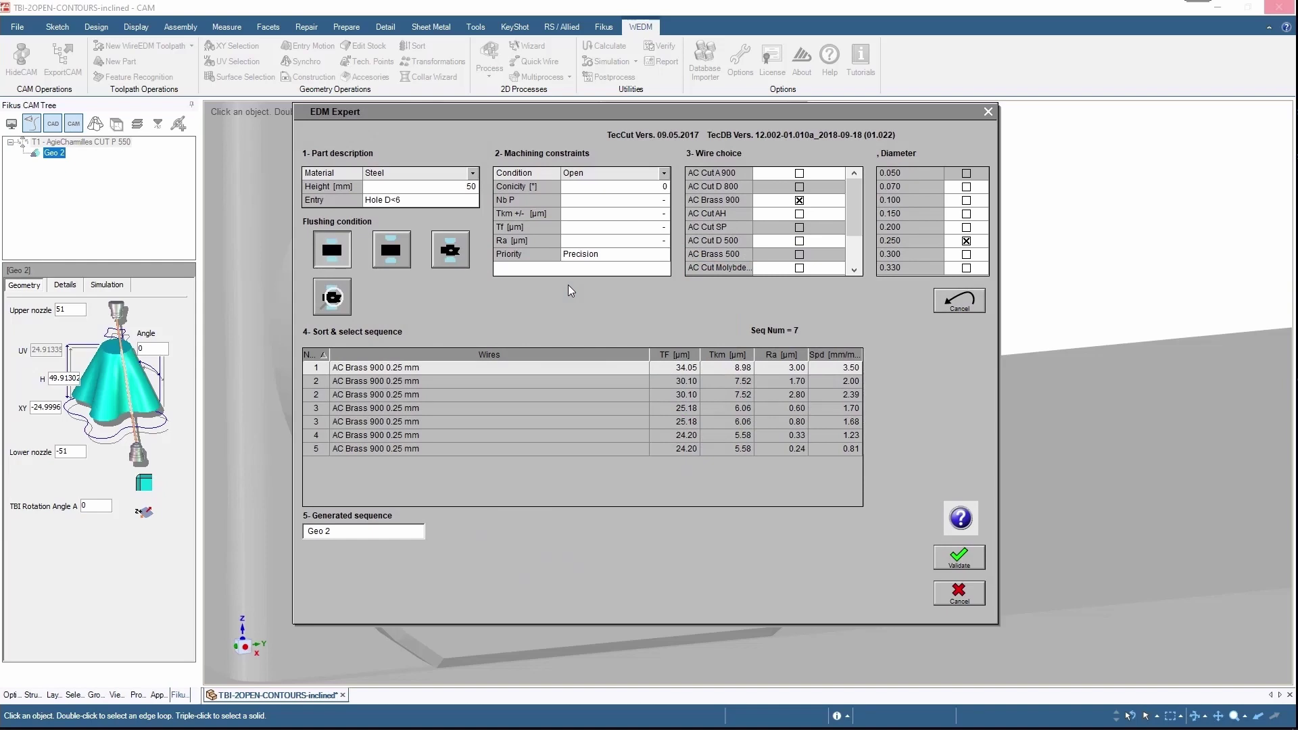
{"action": "left_click", "coordinate": [630, 201]}
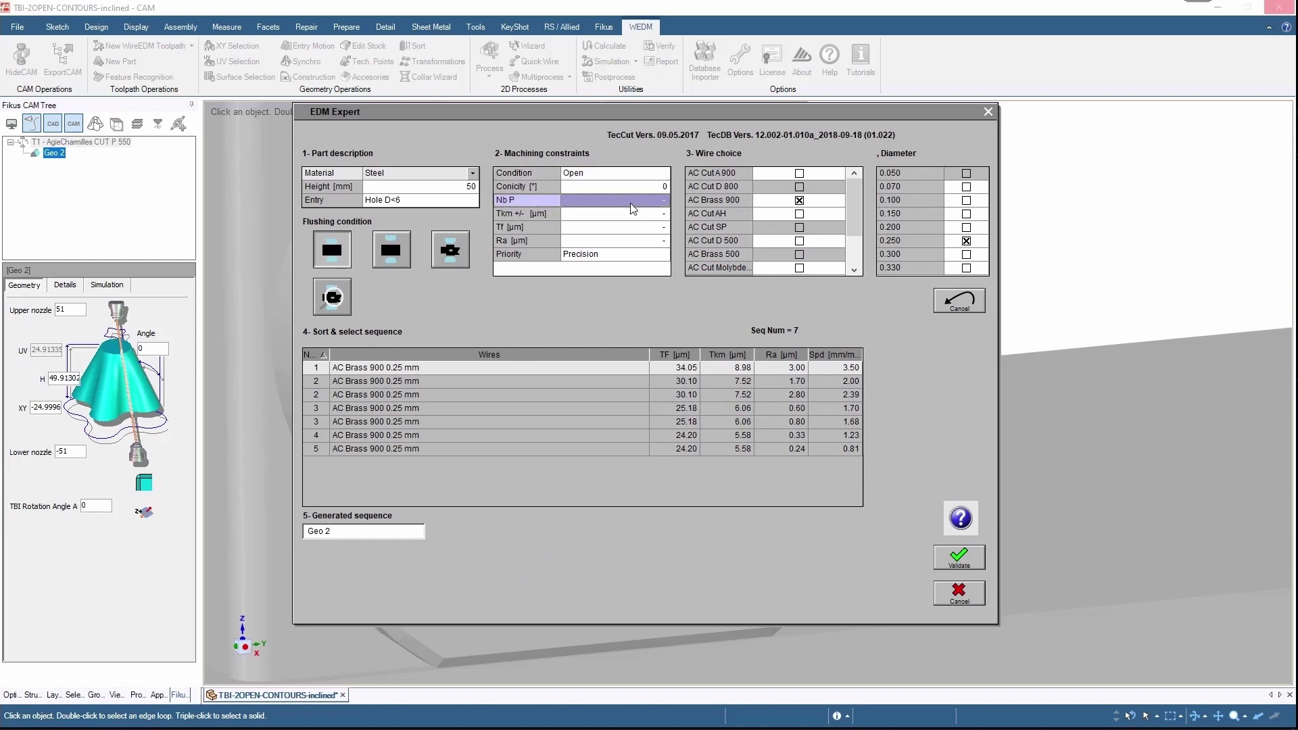
{"action": "type", "text": "3"}
{"action": "key", "text": "Return"}
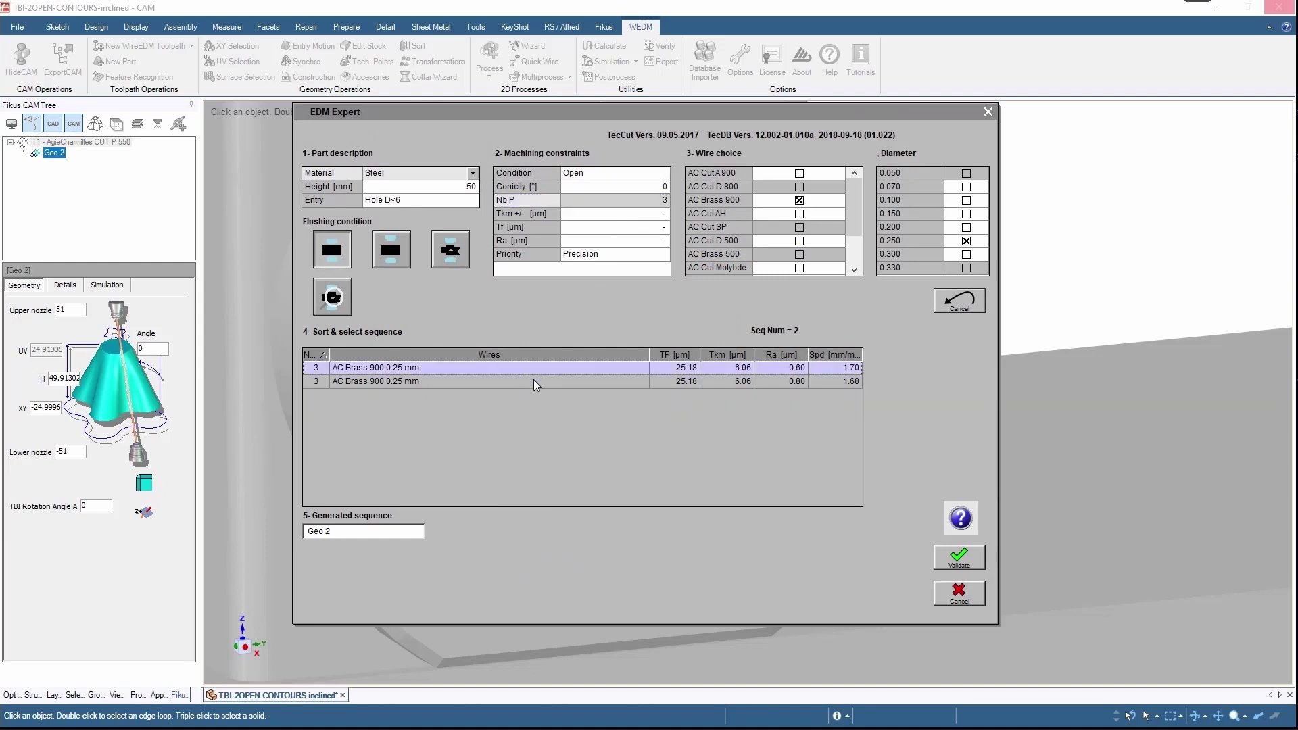
{"action": "left_click", "coordinate": [946, 558]}
{"action": "left_click", "coordinate": [430, 379]}
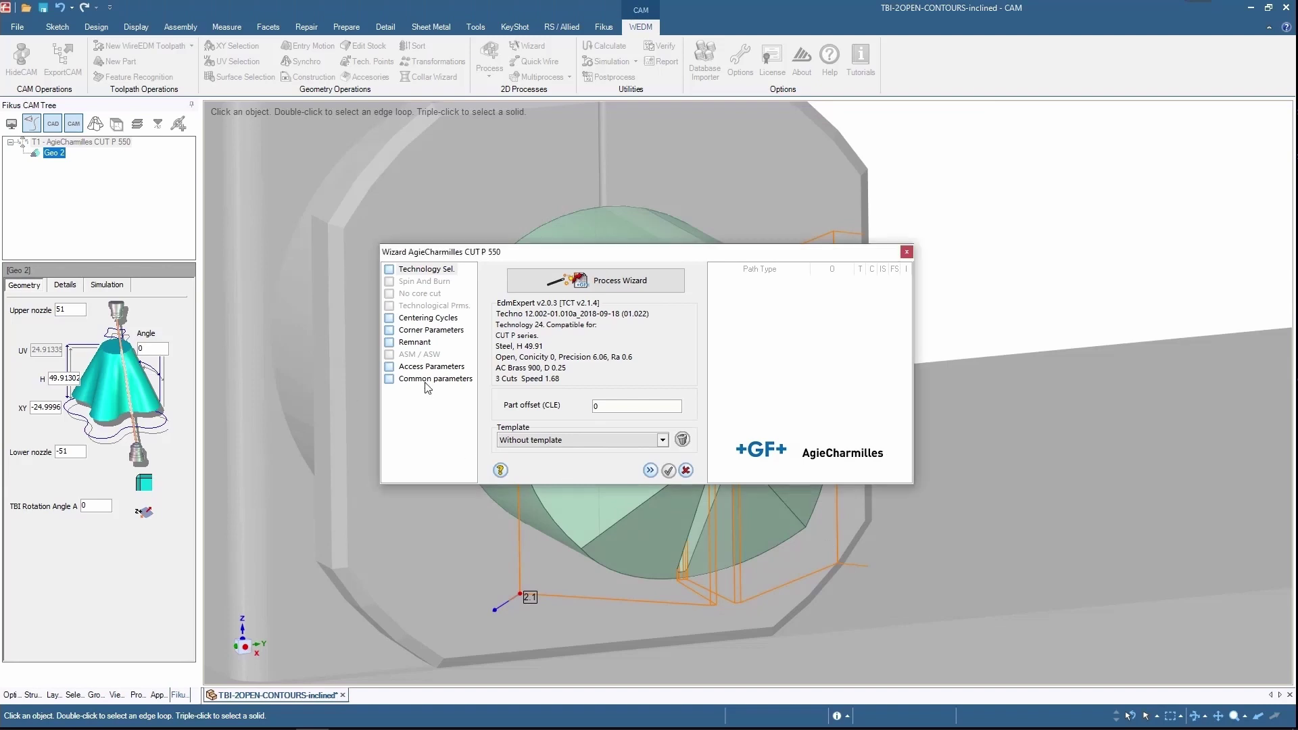
{"action": "left_click", "coordinate": [652, 471]}
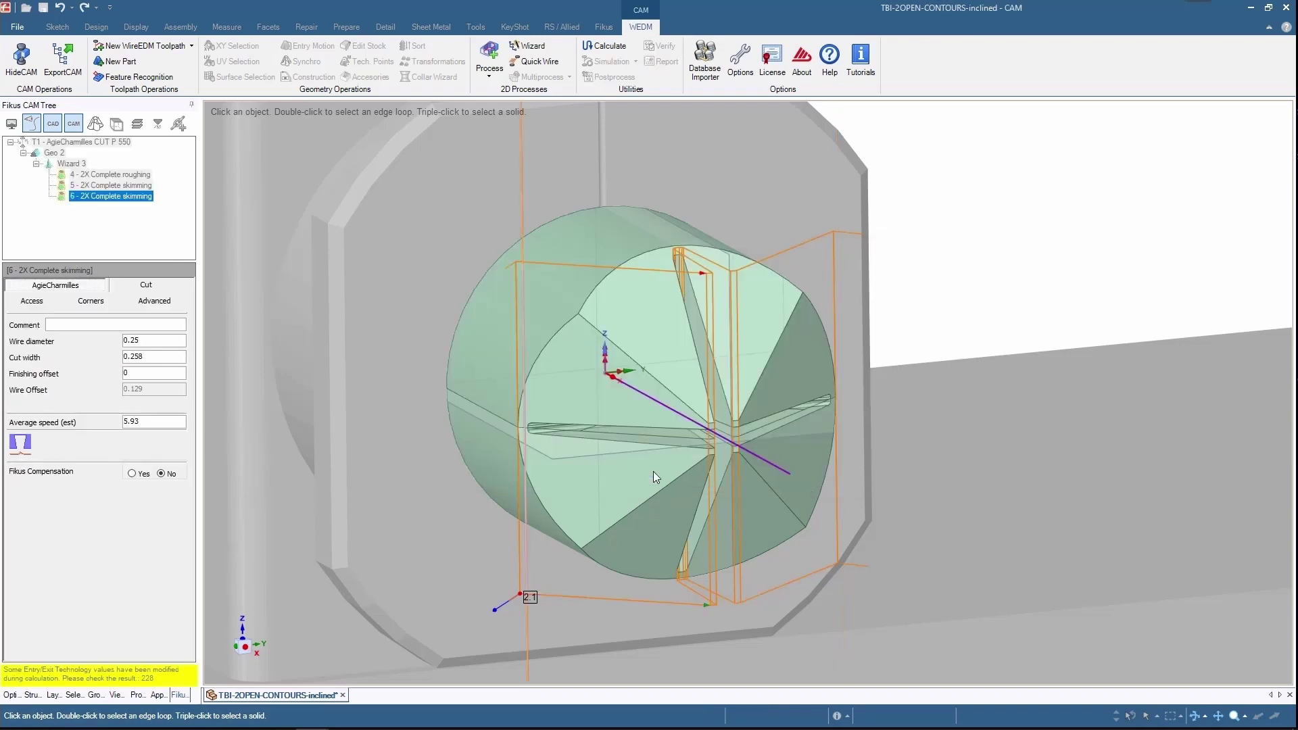
Duplicate Geo 2 with its operations as Geo 8, rotated 90 in TBI.
{"action": "left_click", "coordinate": [53, 165]}
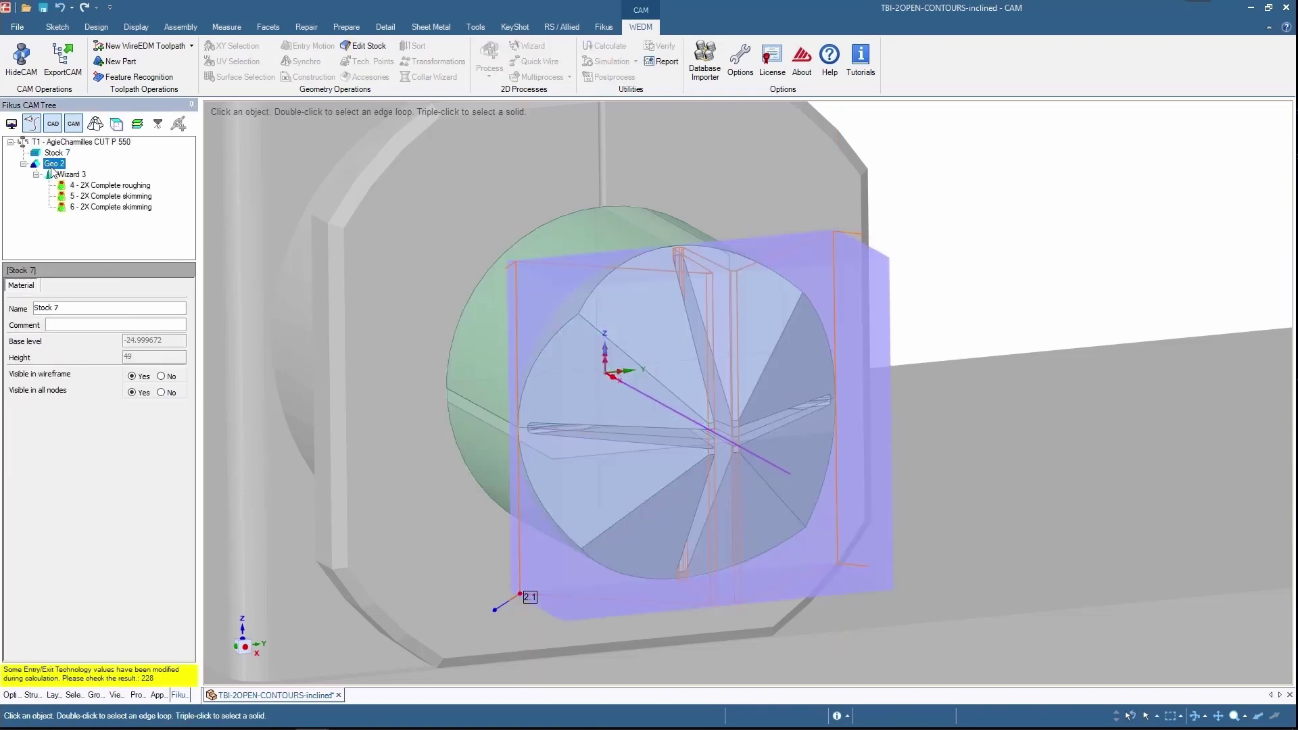
{"action": "left_click", "coordinate": [57, 165]}
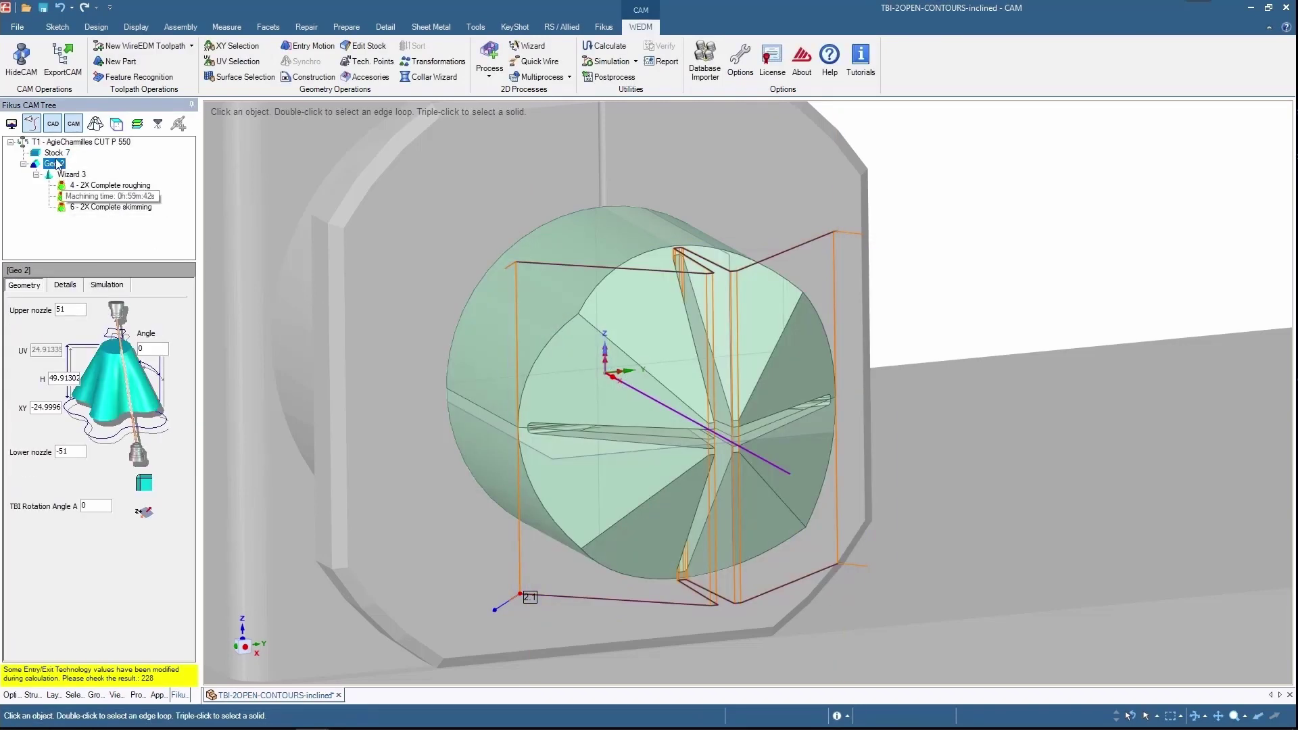
{"action": "right_click", "coordinate": [56, 166]}
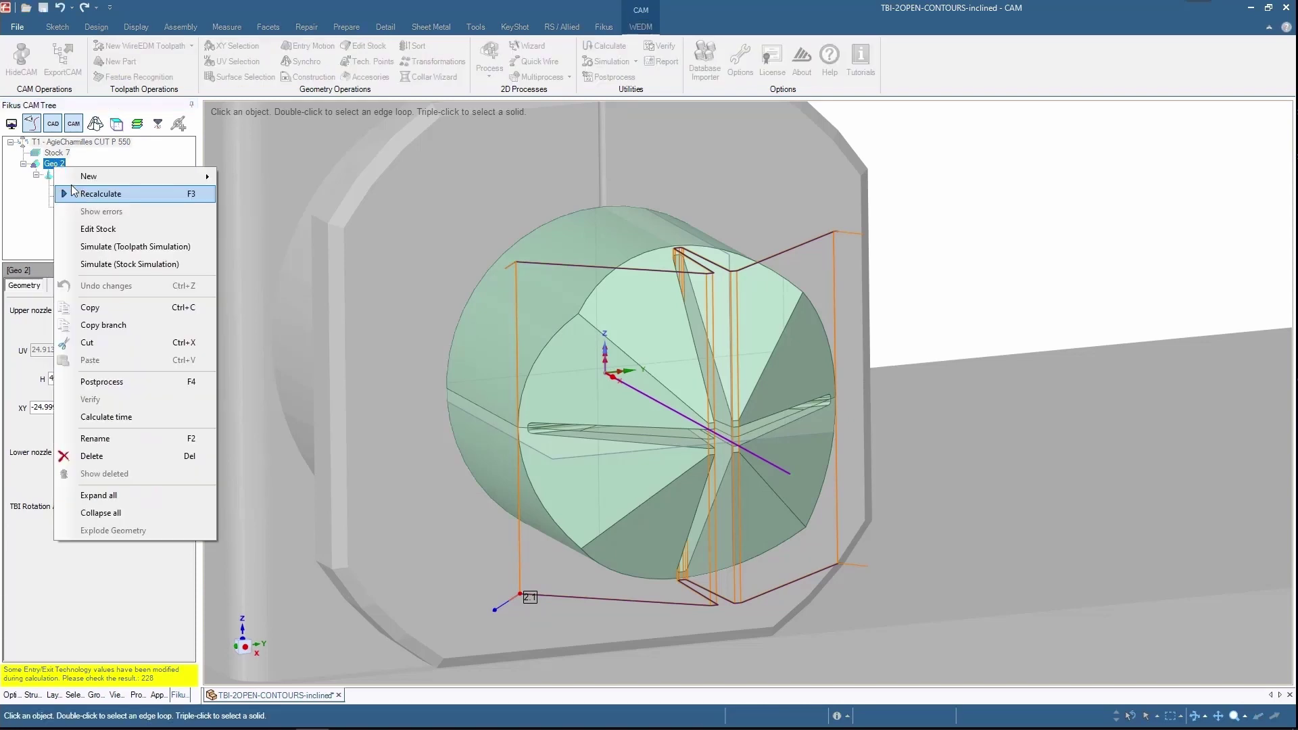
{"action": "key", "text": "Escape"}
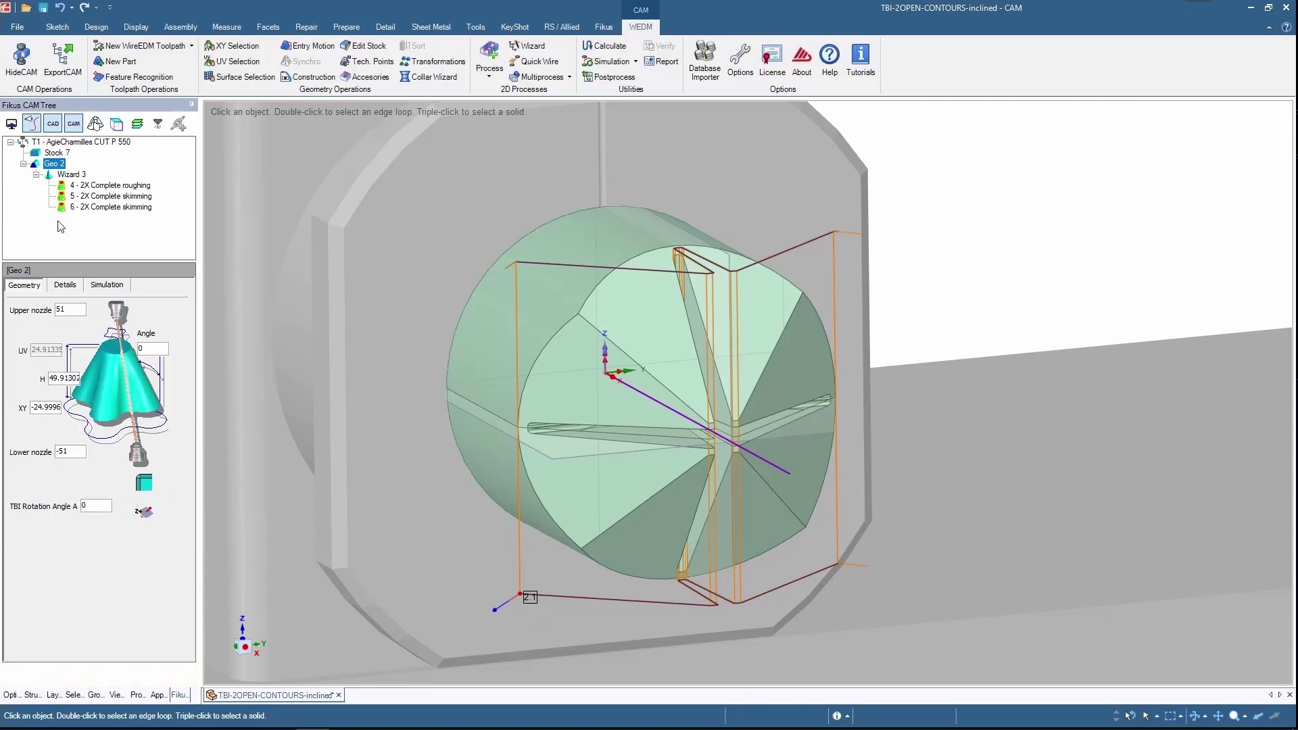
{"action": "right_click", "coordinate": [58, 222]}
{"action": "left_click", "coordinate": [118, 411]}
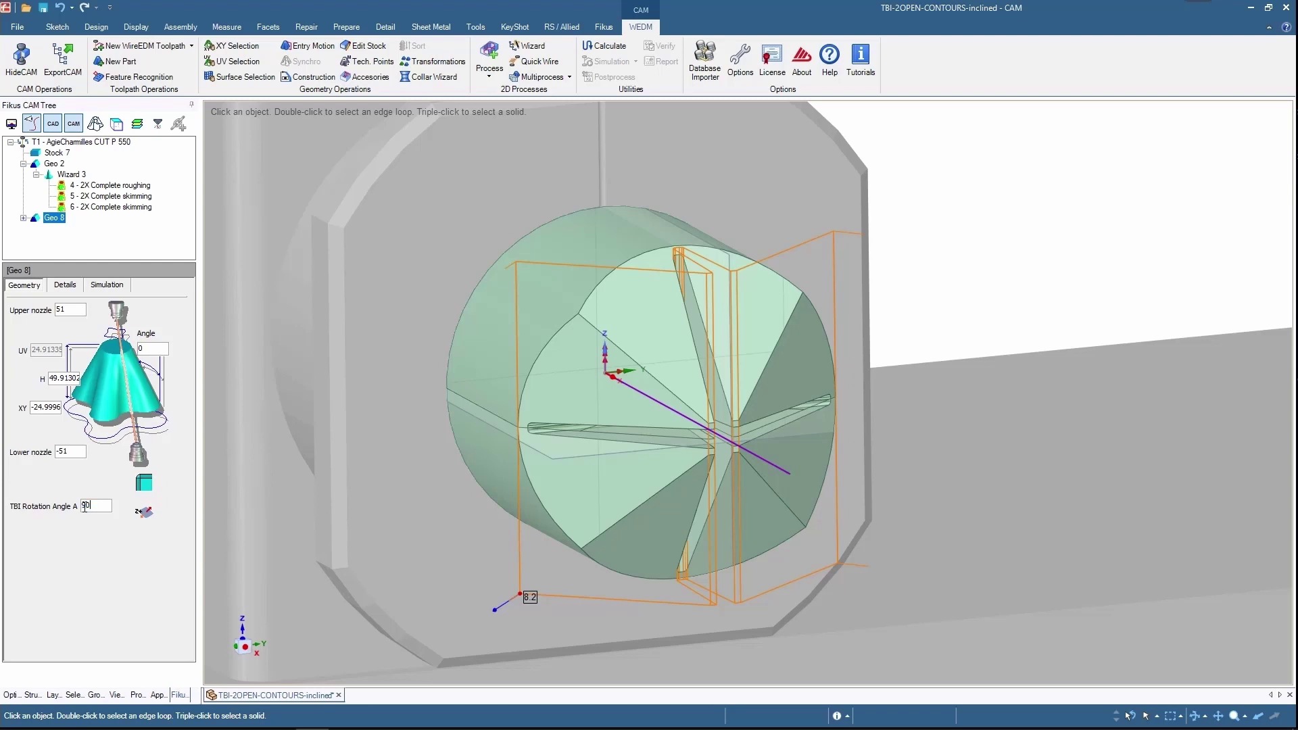
{"action": "key", "text": "Return"}
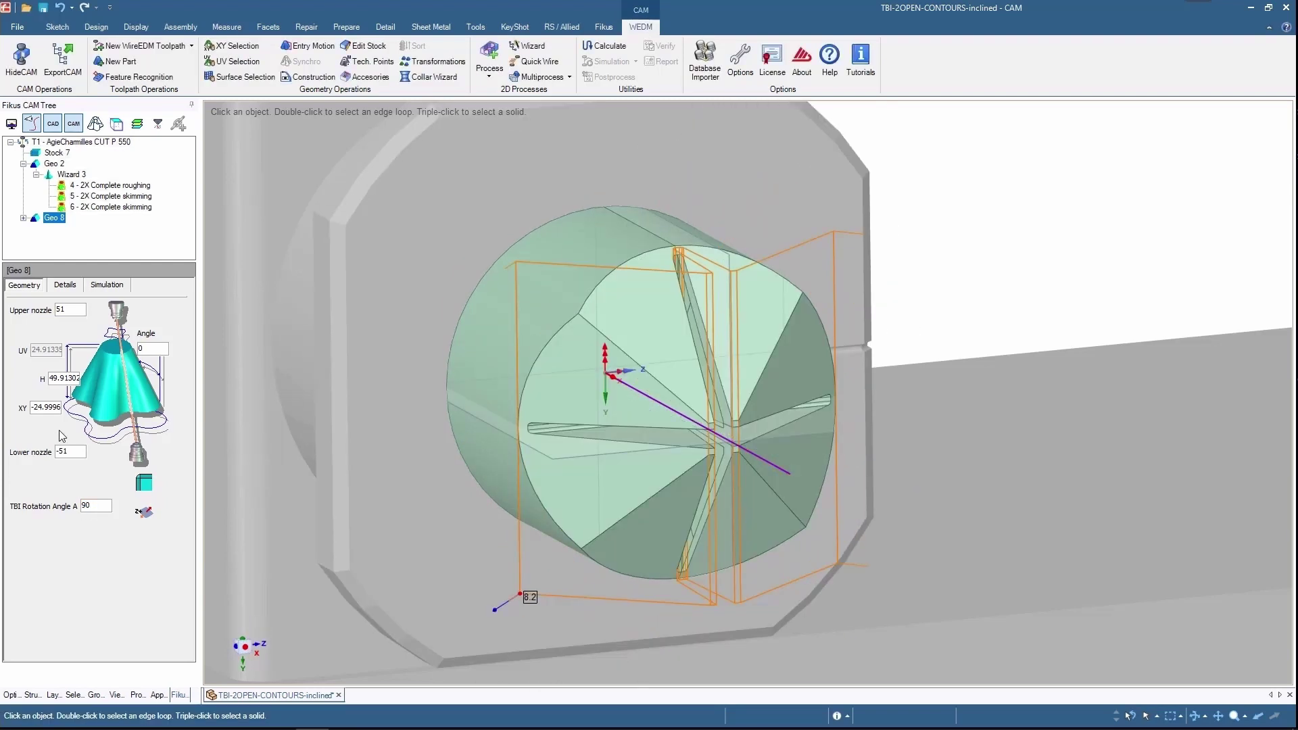
Calculate Wizard 9's toolpaths and check Stock 7: base level -25, height 50.
{"action": "left_click", "coordinate": [70, 144]}
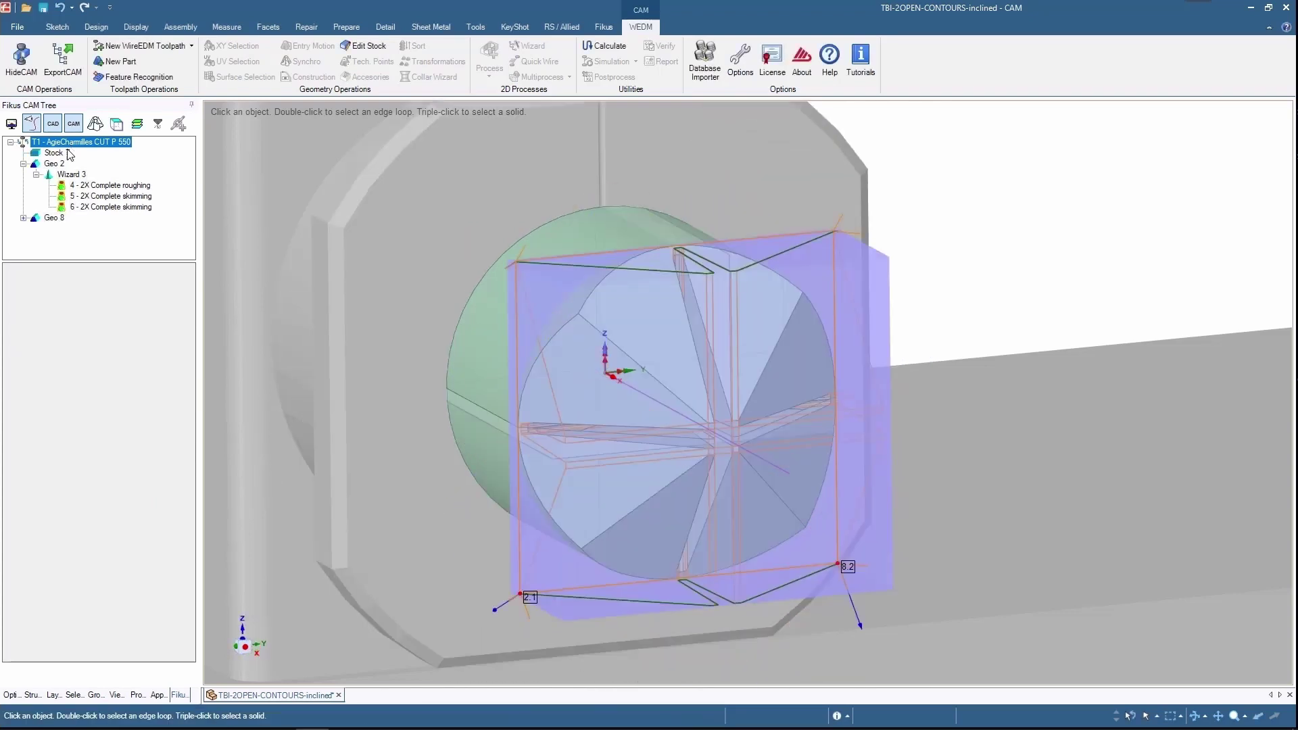
{"action": "left_click", "coordinate": [23, 218]}
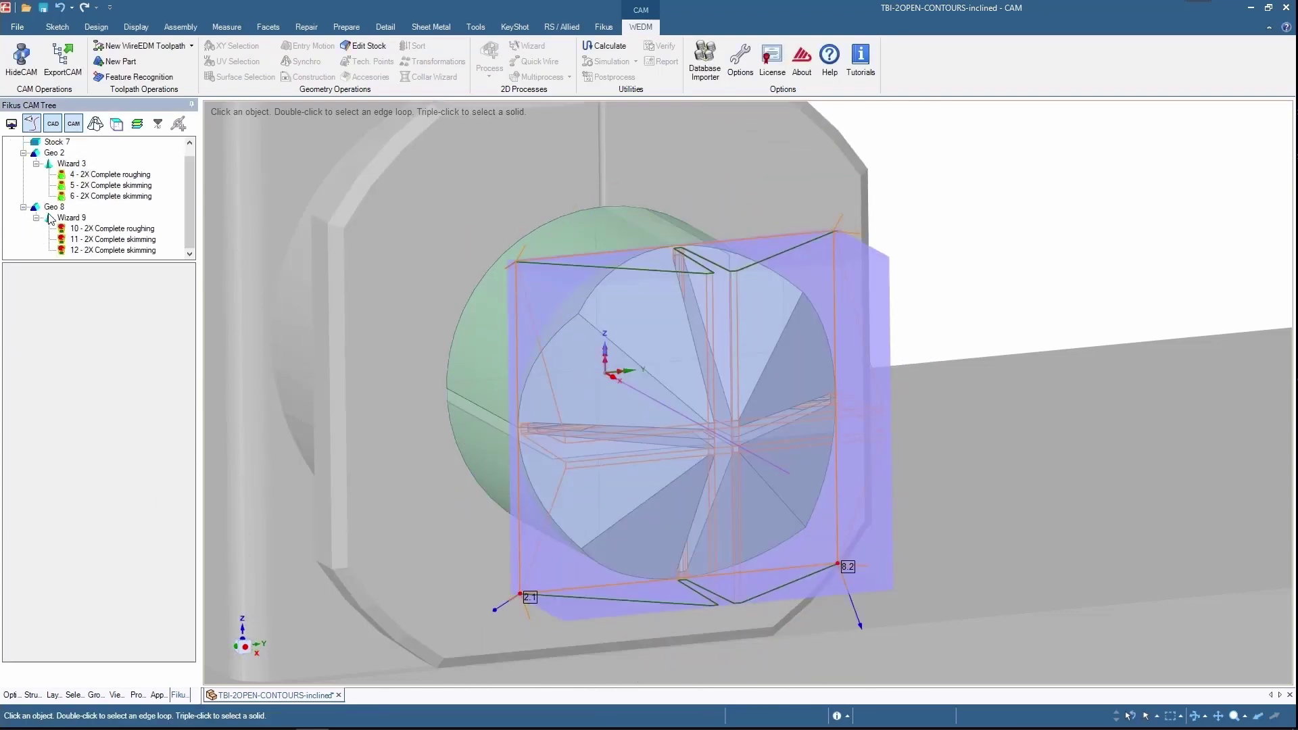
{"action": "right_click", "coordinate": [51, 218]}
{"action": "left_click", "coordinate": [92, 243]}
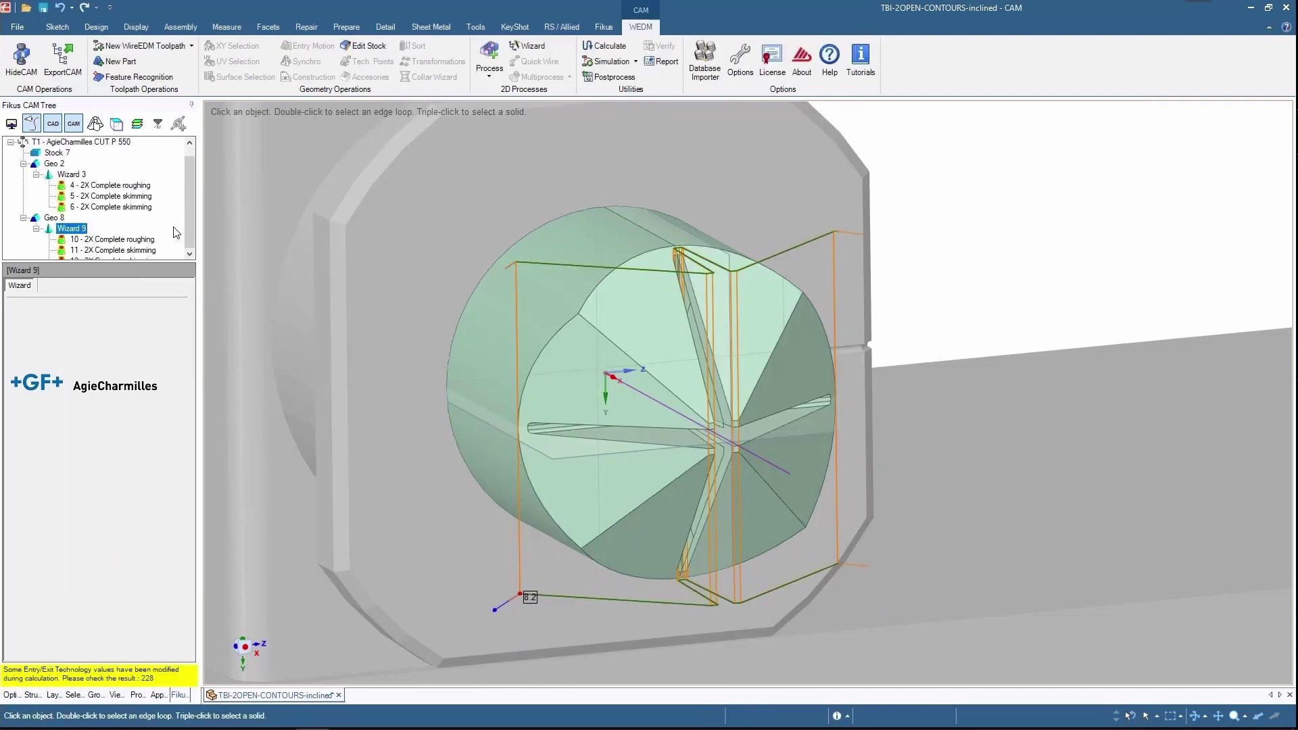
{"action": "left_click", "coordinate": [58, 154]}
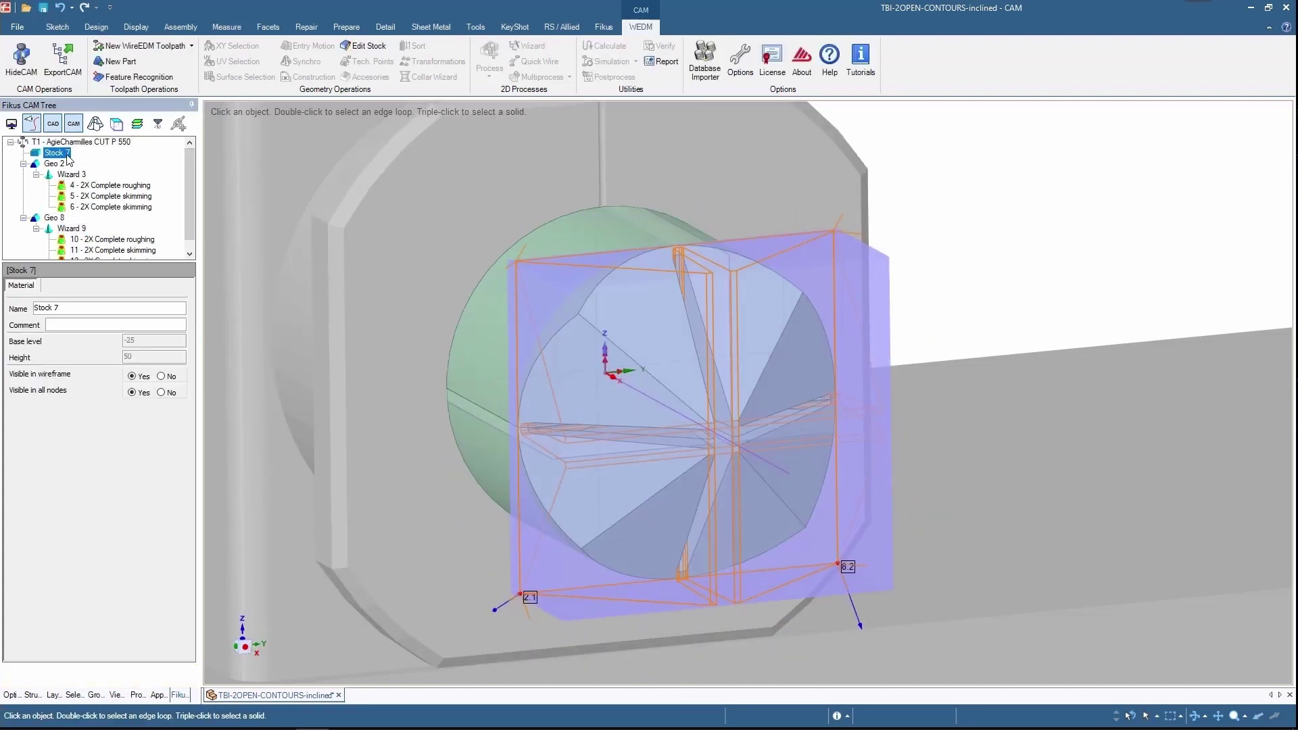
Make Stock 7 a rotary-axis cylinder with radius 25 taken from the part's circular edge.
{"action": "double_click", "coordinate": [67, 155]}
{"action": "left_click", "coordinate": [23, 311]}
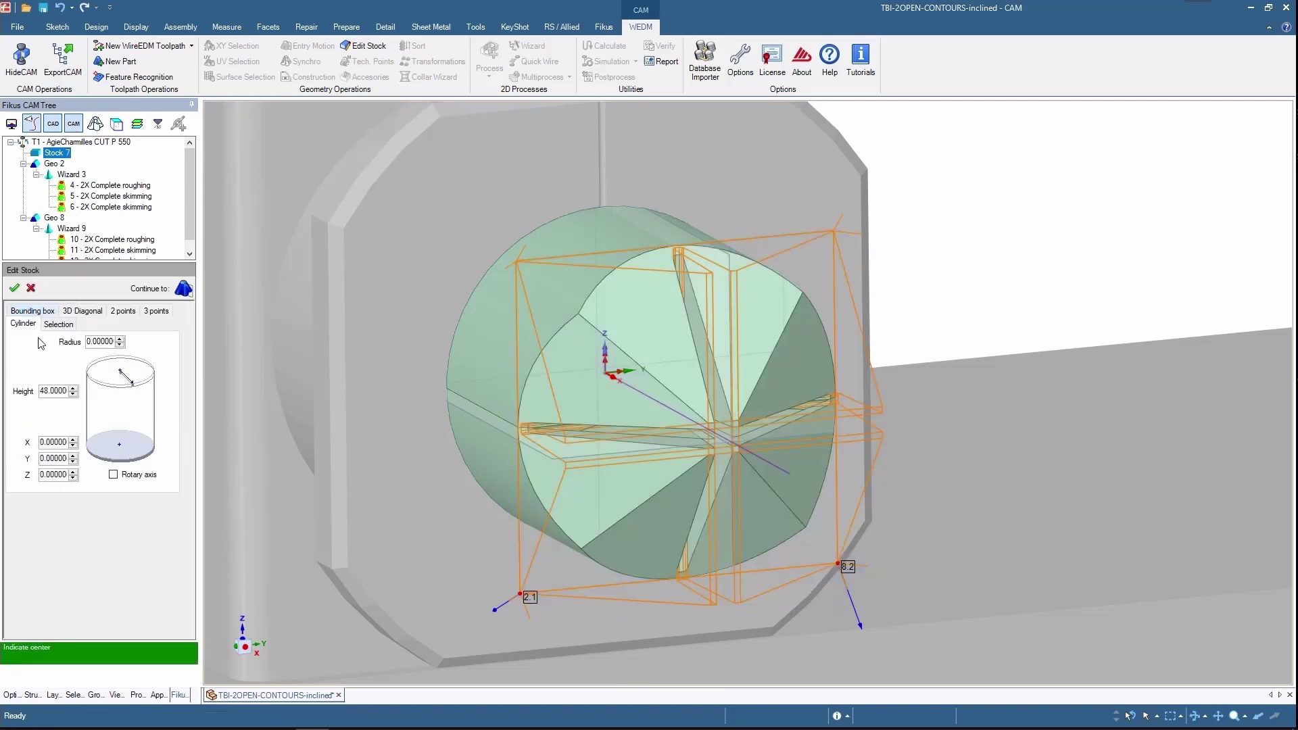
{"action": "left_click", "coordinate": [114, 475]}
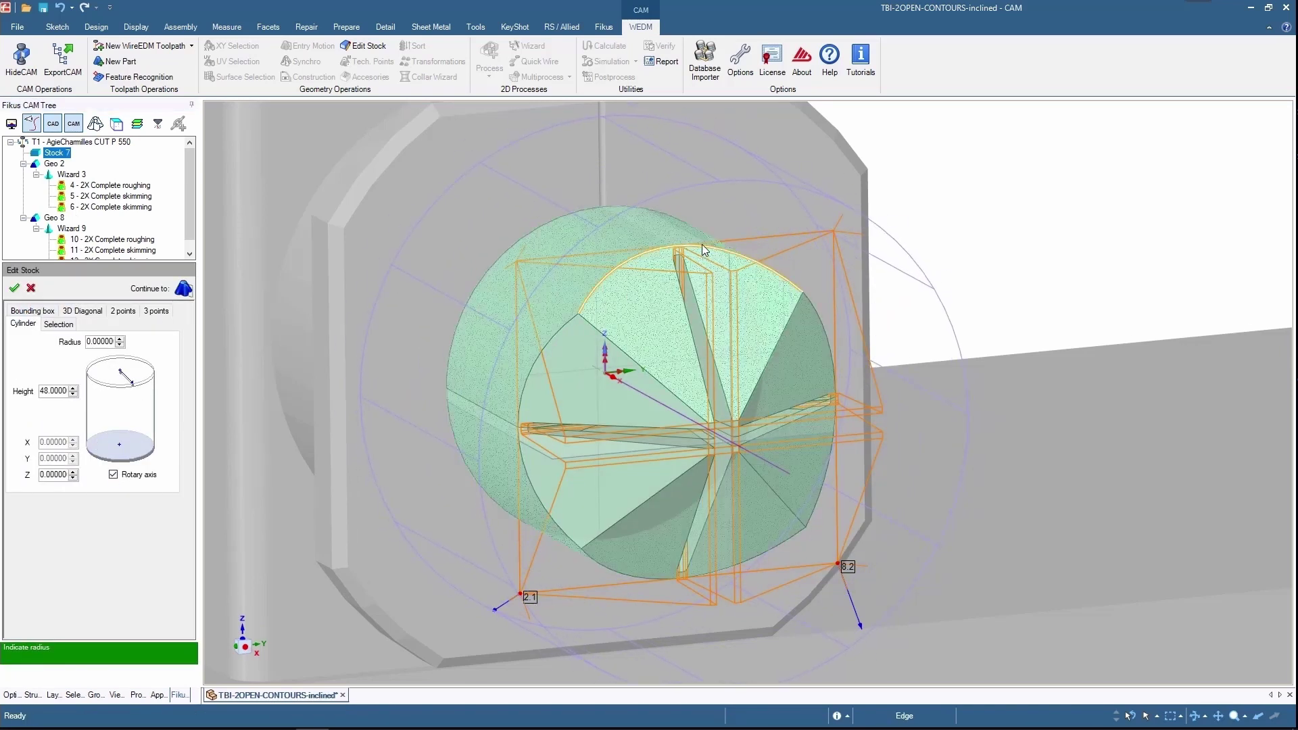
{"action": "left_click", "coordinate": [805, 292]}
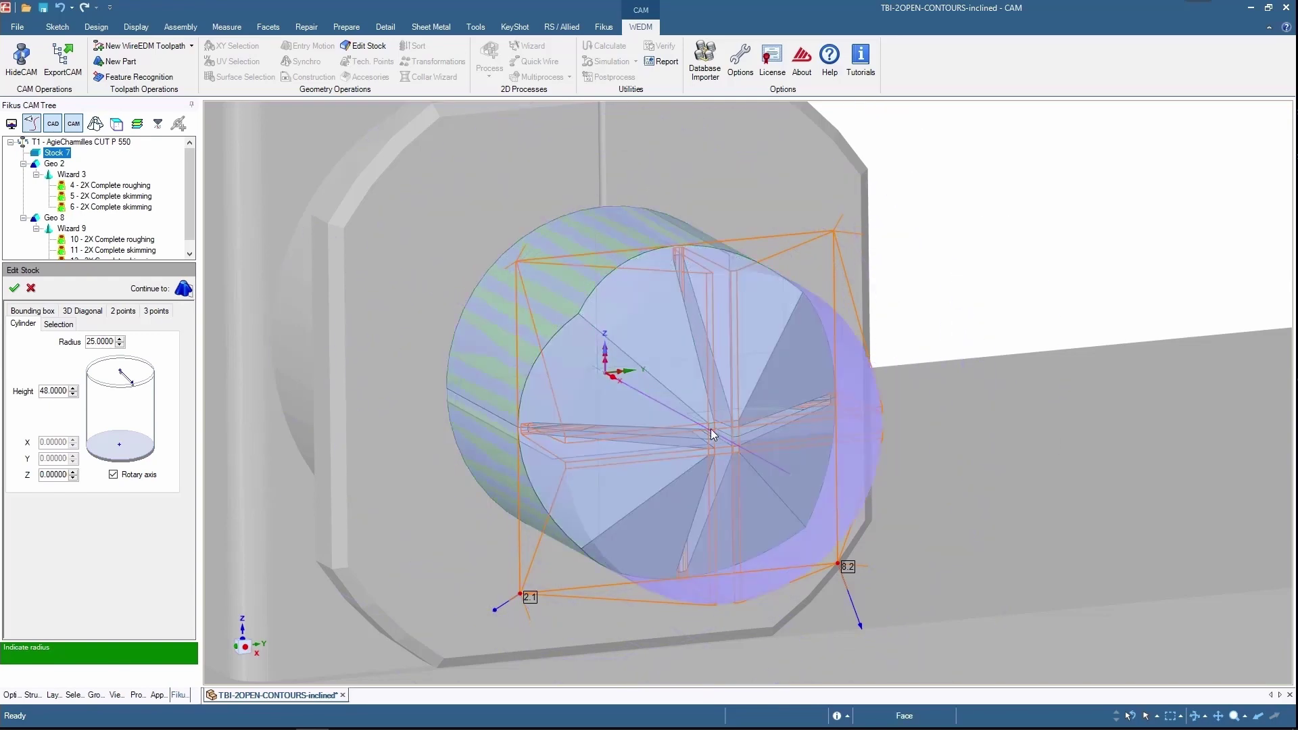
{"action": "middle_click_drag", "start_coordinate": [711, 435], "coordinate": [696, 534]}
{"action": "left_click", "coordinate": [14, 287]}
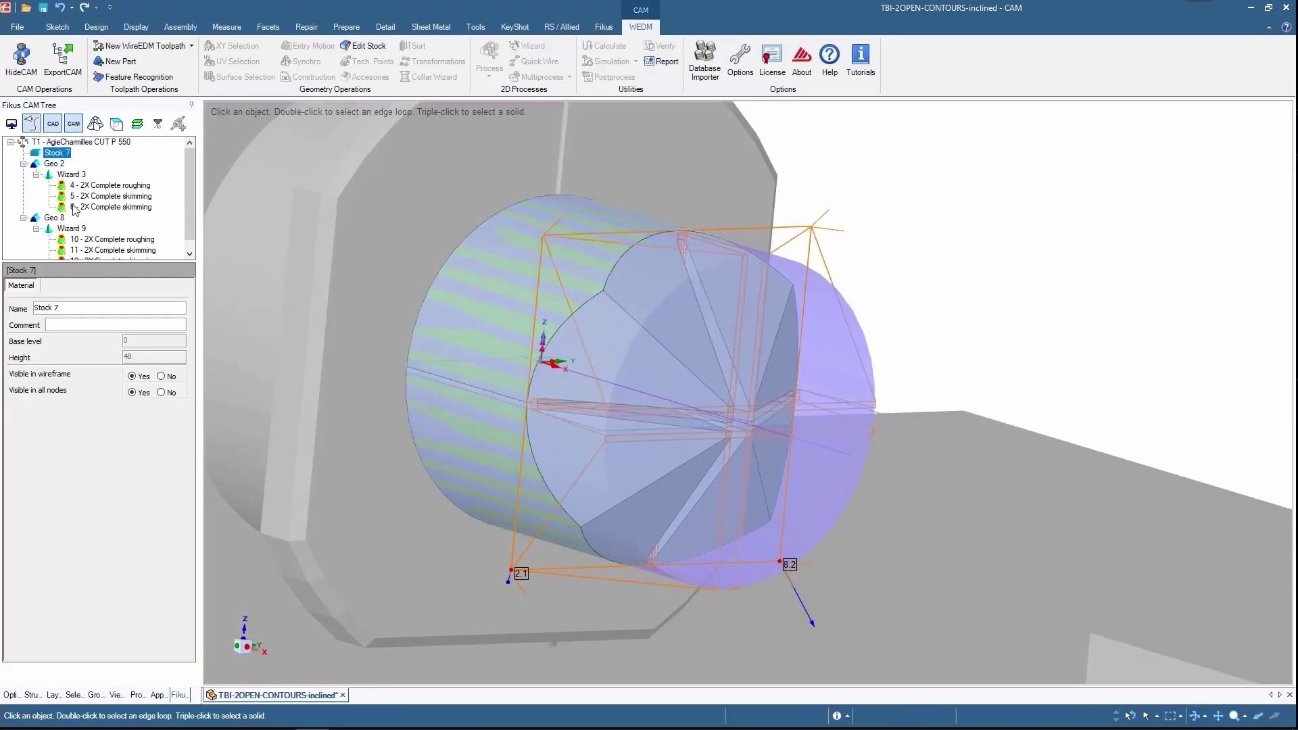
Launch T1's stock simulation and hide the machine housing.
{"action": "right_click", "coordinate": [52, 144]}
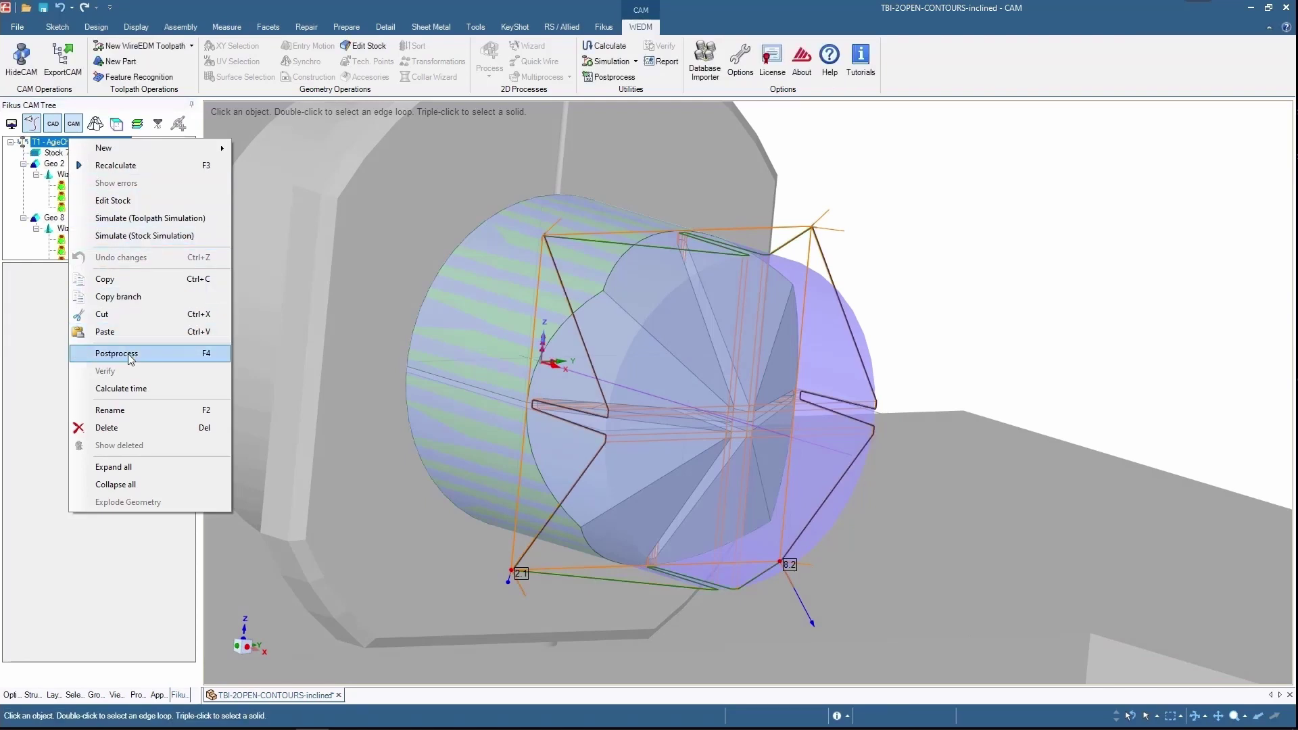
{"action": "left_click", "coordinate": [144, 236]}
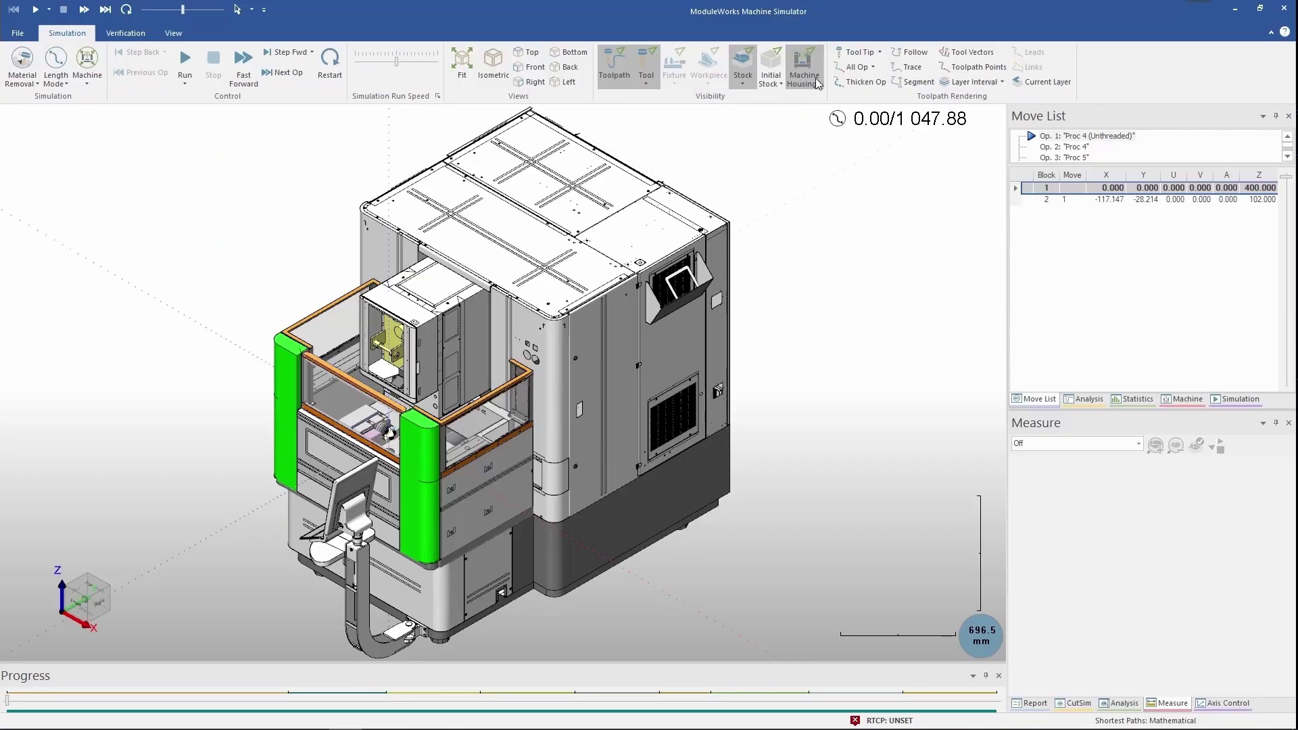
{"action": "left_click", "coordinate": [817, 82]}
{"action": "left_click", "coordinate": [827, 144]}
Display the stock opaque and turn off the toolpath lines.
{"action": "scroll", "coordinate": [384, 422], "scroll_direction": "up", "scroll_amount": 10}
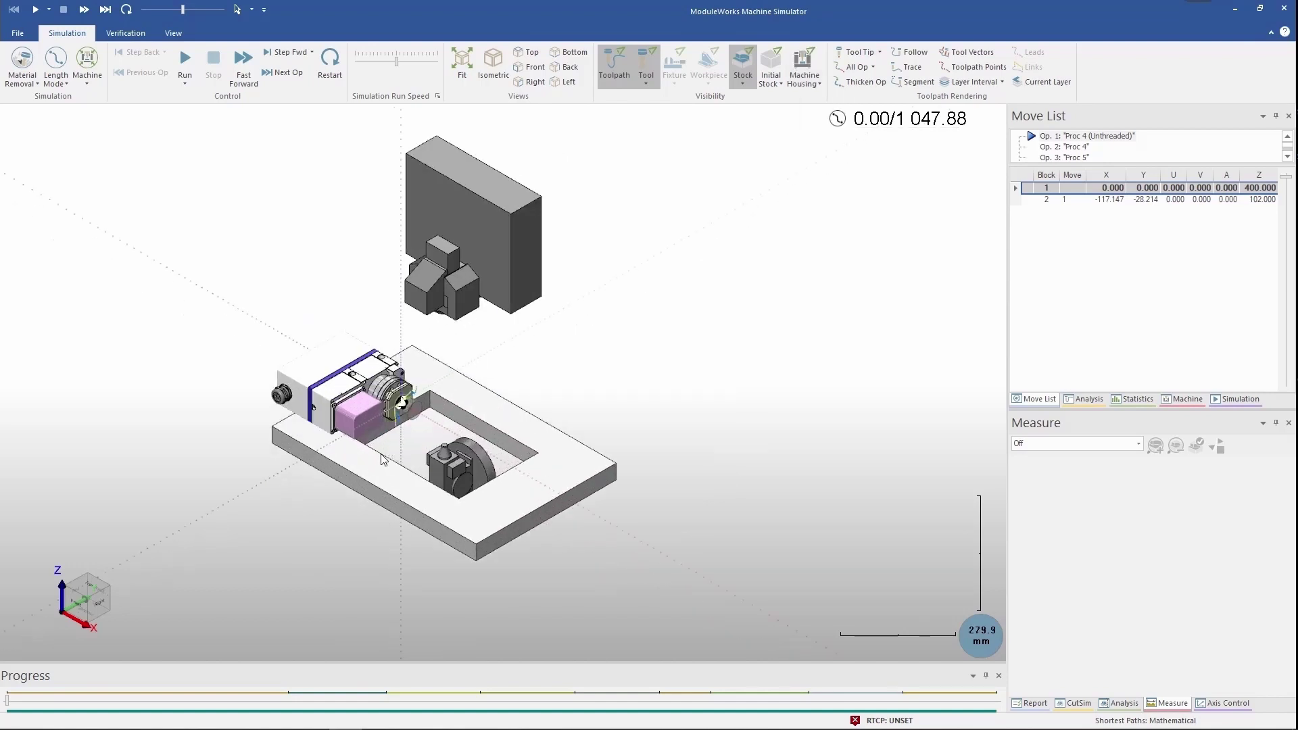
{"action": "left_click", "coordinate": [742, 82]}
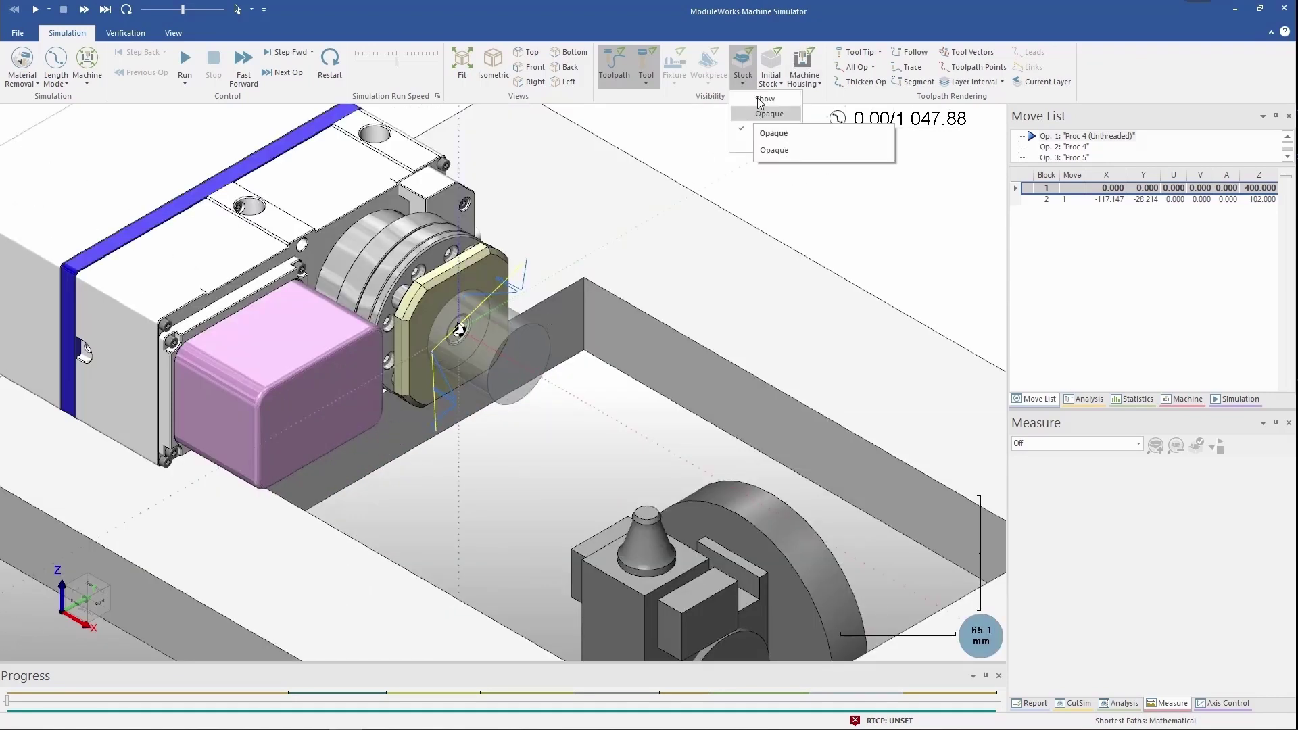
{"action": "left_click", "coordinate": [768, 114]}
{"action": "left_click", "coordinate": [649, 86]}
{"action": "left_click", "coordinate": [615, 86]}
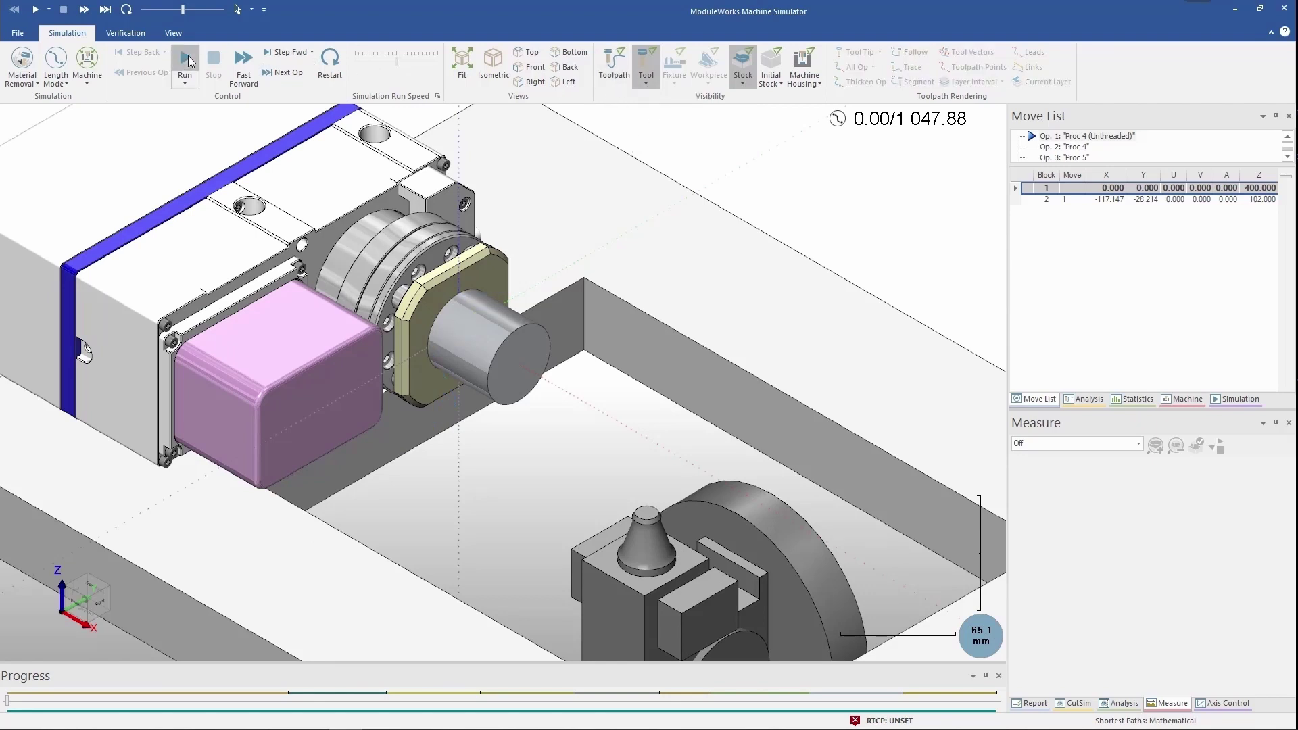
Run the full simulation to 1 047.88, then remove chips keeping only the slotted part.
{"action": "left_click", "coordinate": [188, 61]}
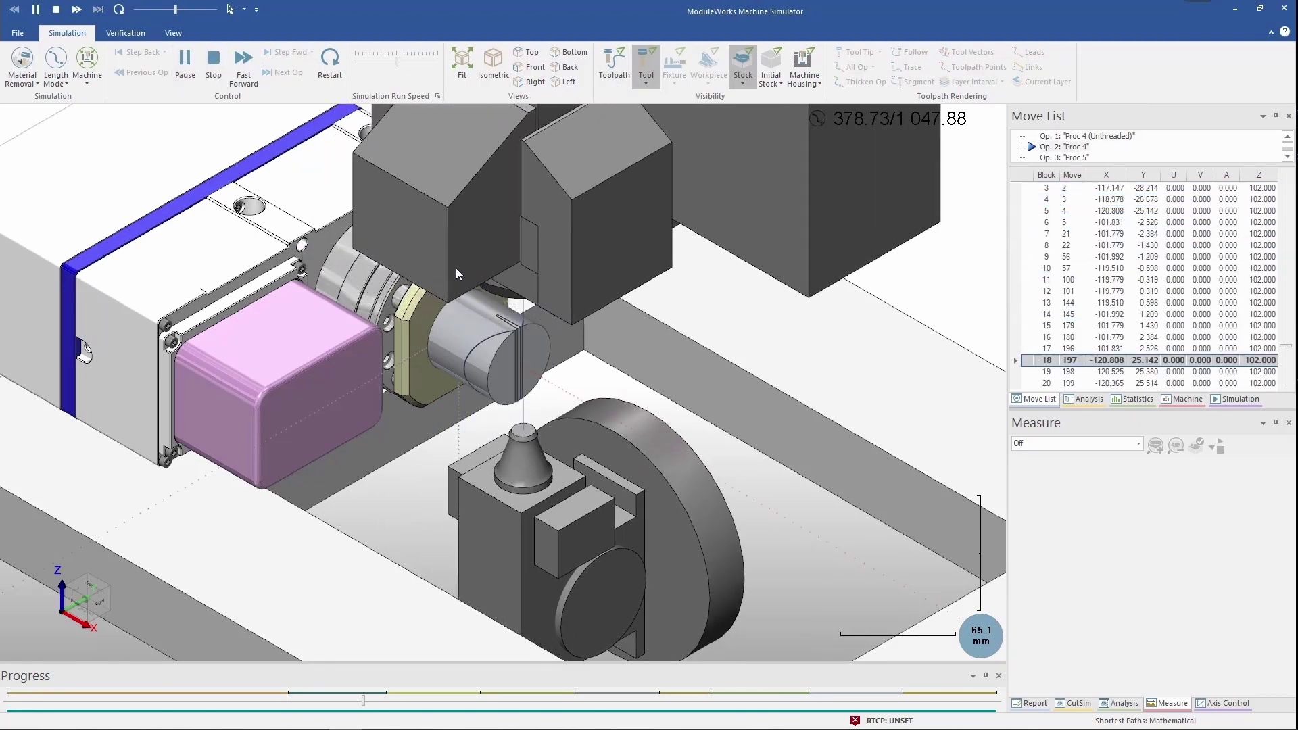
{"action": "scroll", "coordinate": [455, 268], "scroll_direction": "down", "scroll_amount": 2}
{"action": "scroll", "coordinate": [456, 269], "scroll_direction": "up", "scroll_amount": 5}
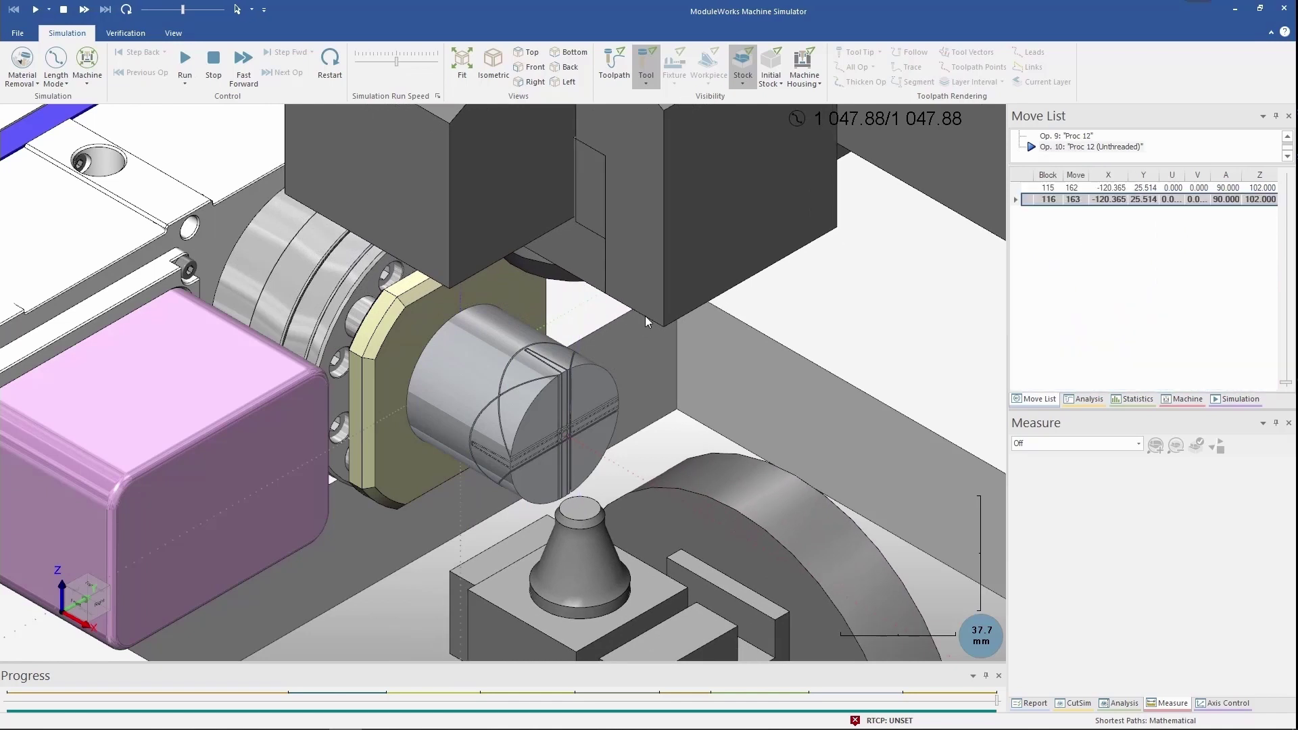
{"action": "left_click", "coordinate": [1139, 444]}
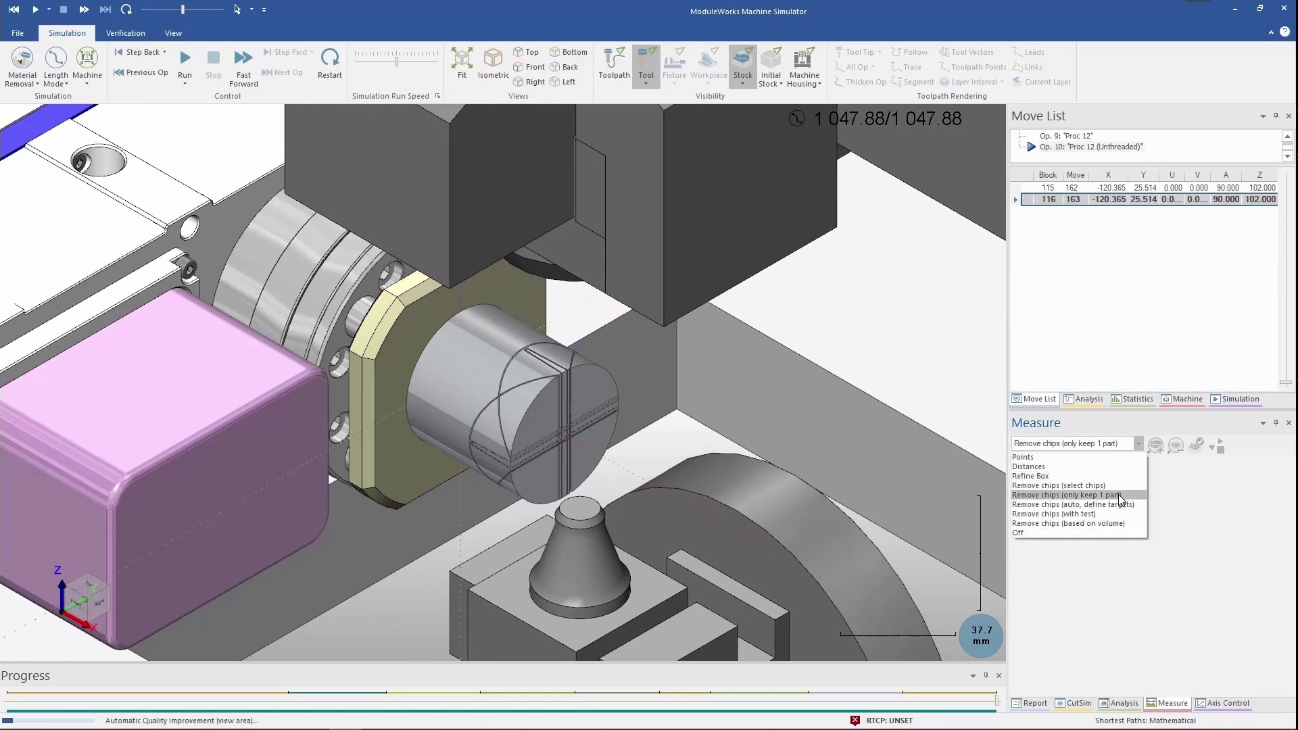
{"action": "left_click", "coordinate": [1119, 498]}
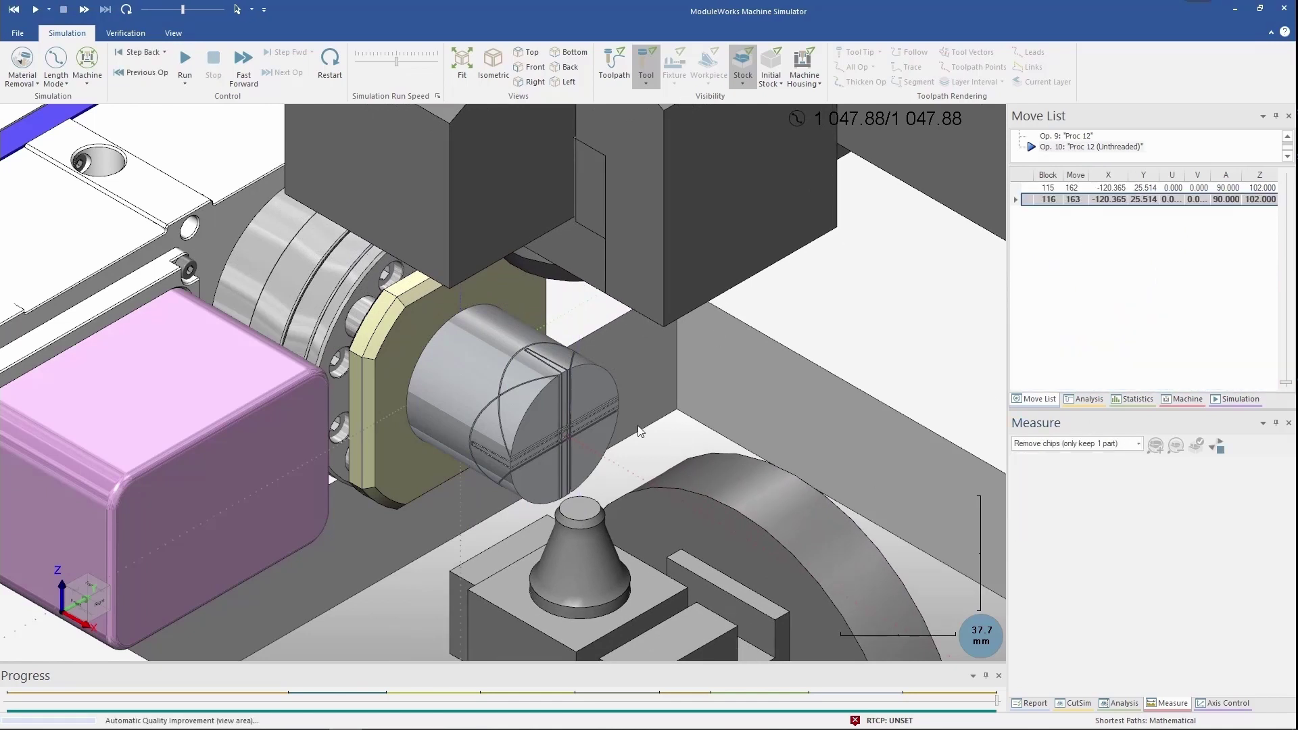
{"action": "left_click", "coordinate": [463, 375]}
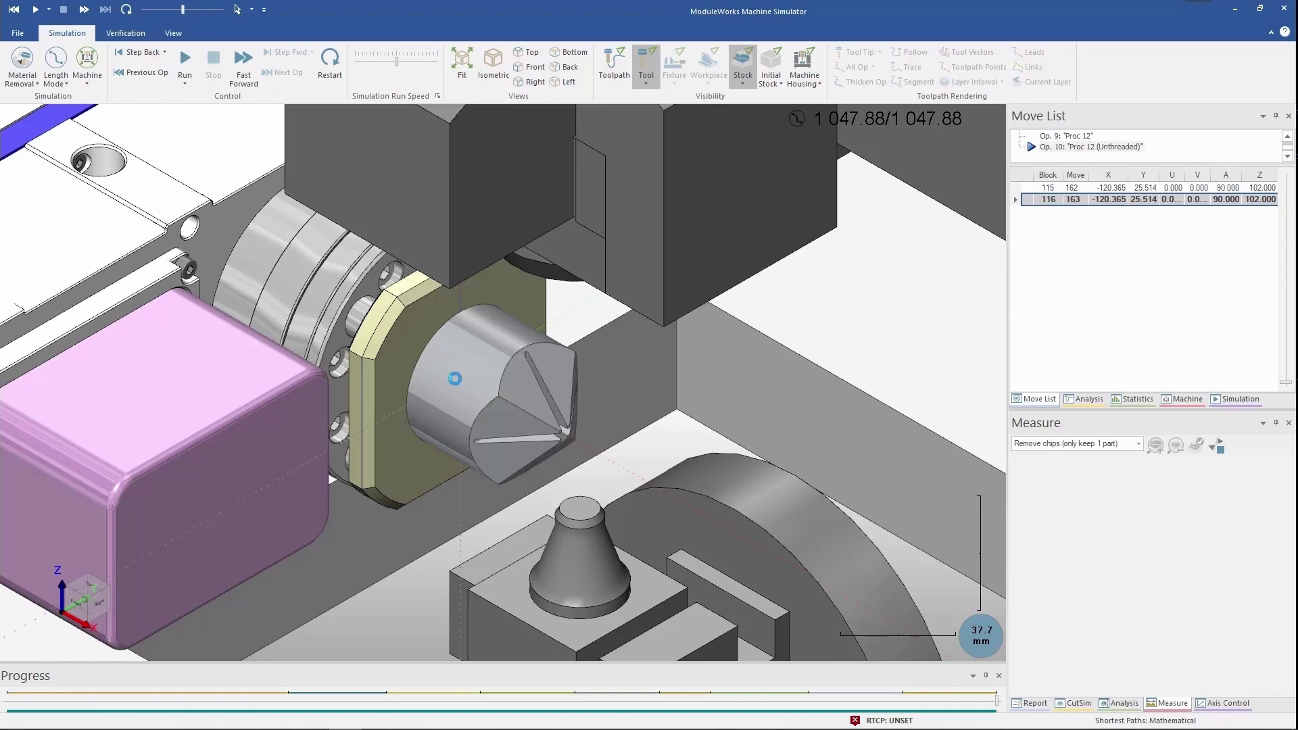
{"action": "scroll", "coordinate": [617, 457], "scroll_direction": "up", "scroll_amount": 5}
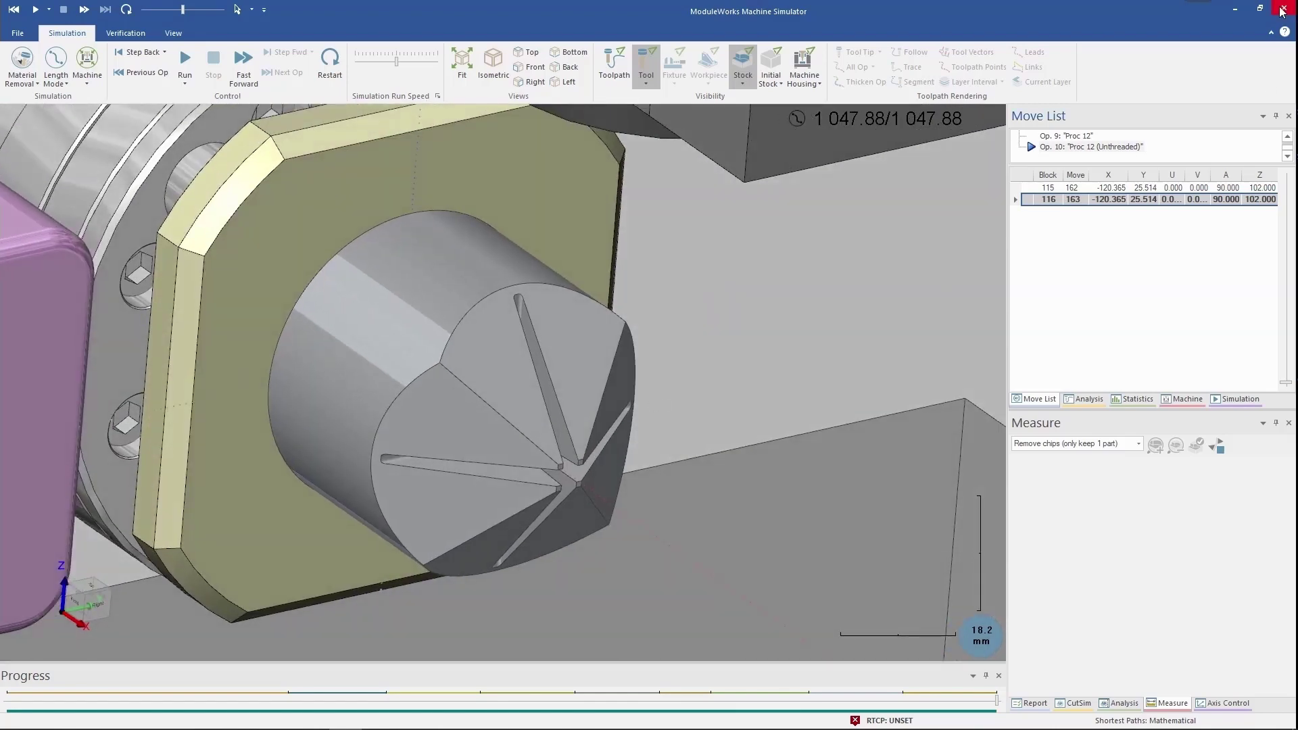
Close the machine simulator and bring up the Postprocess settings for job T1.
{"action": "left_click", "coordinate": [1282, 10]}
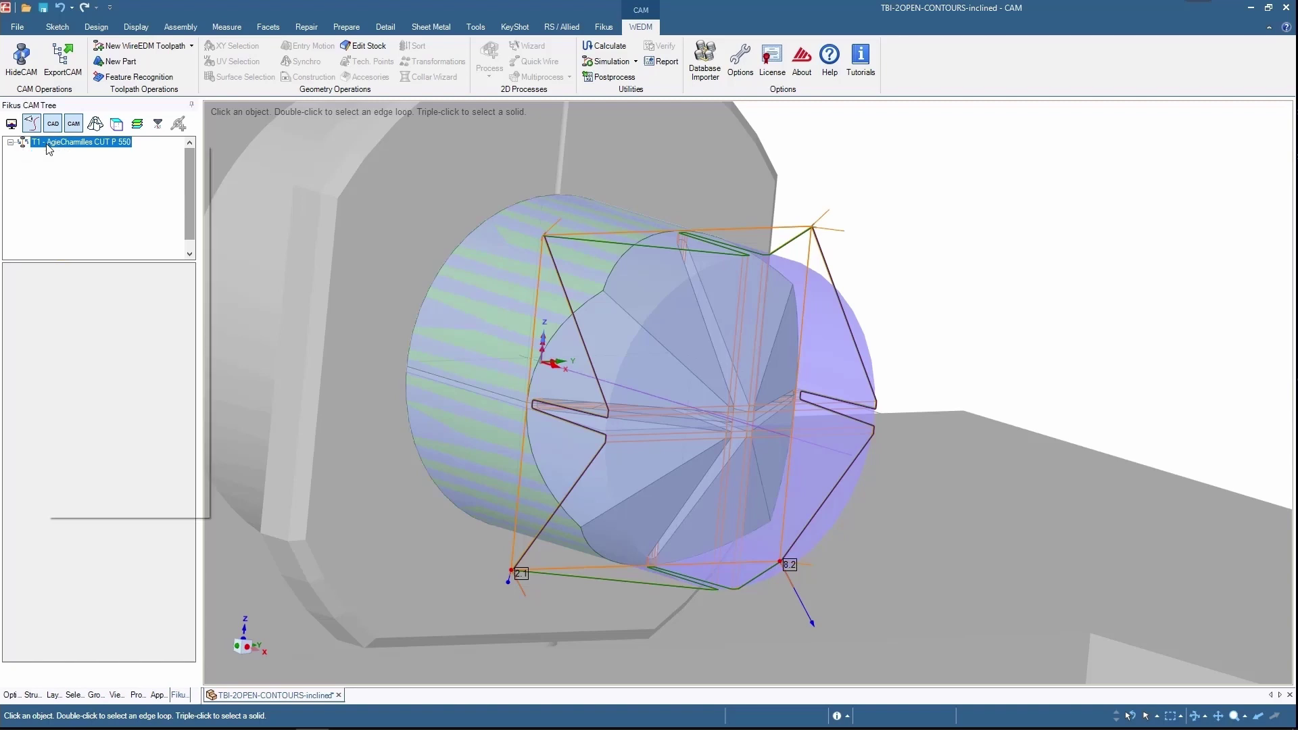
{"action": "right_click", "coordinate": [48, 147]}
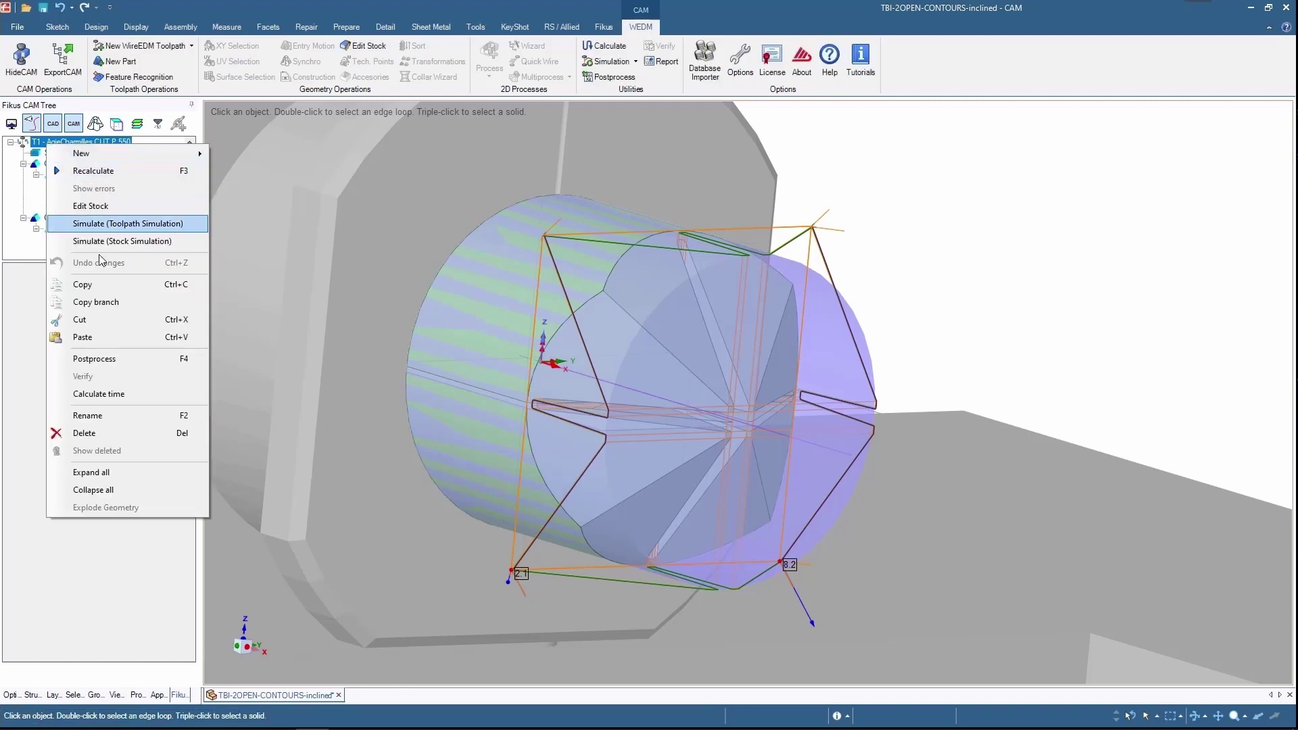
{"action": "left_click", "coordinate": [125, 358]}
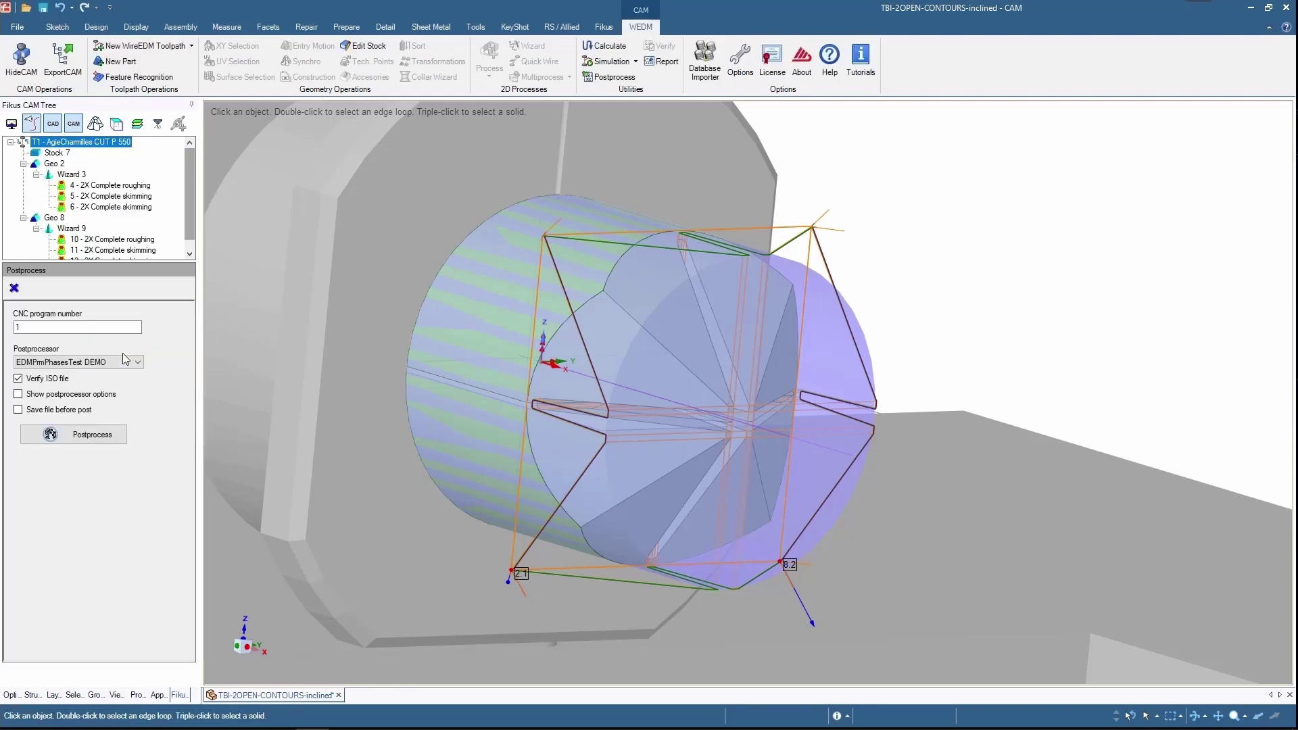
Postprocess T1 with AC CUT P Series -XML-CMD- and review the T1.MJB program in Ficedw 19.
{"action": "left_click", "coordinate": [123, 355]}
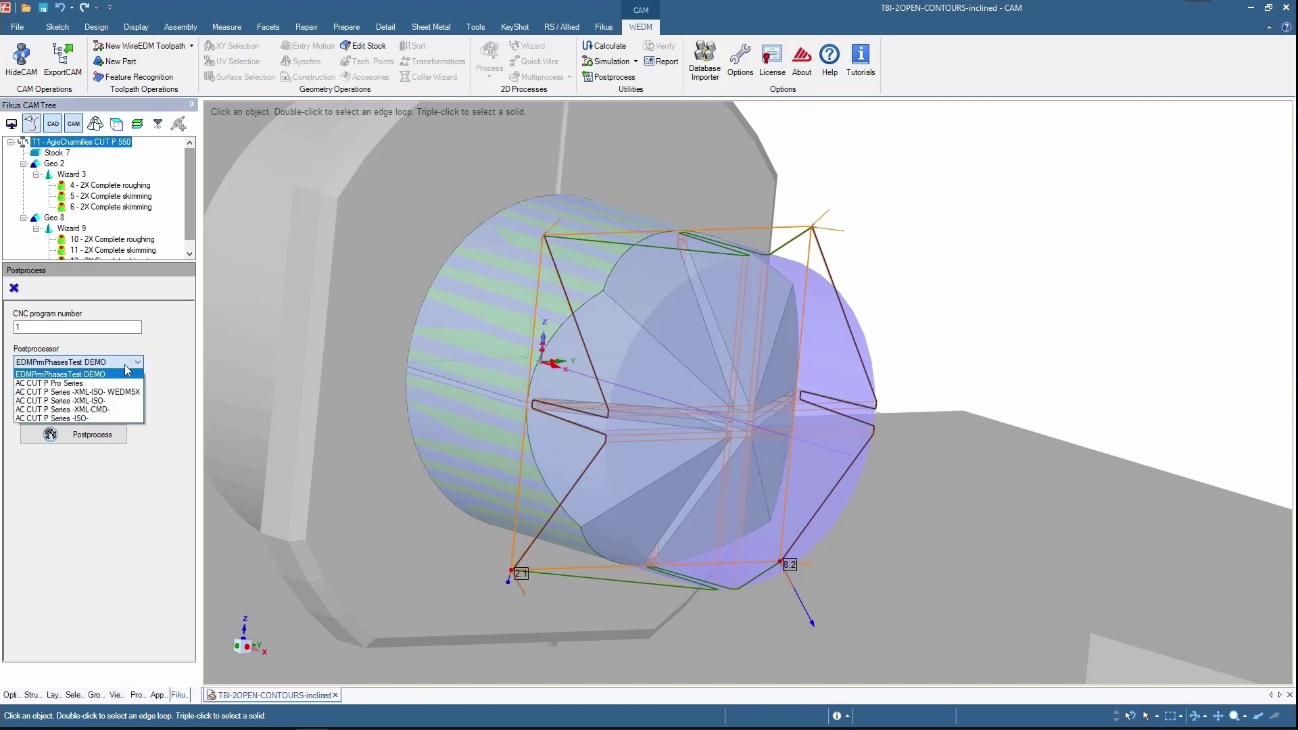
{"action": "left_click", "coordinate": [127, 410]}
{"action": "left_click", "coordinate": [96, 432]}
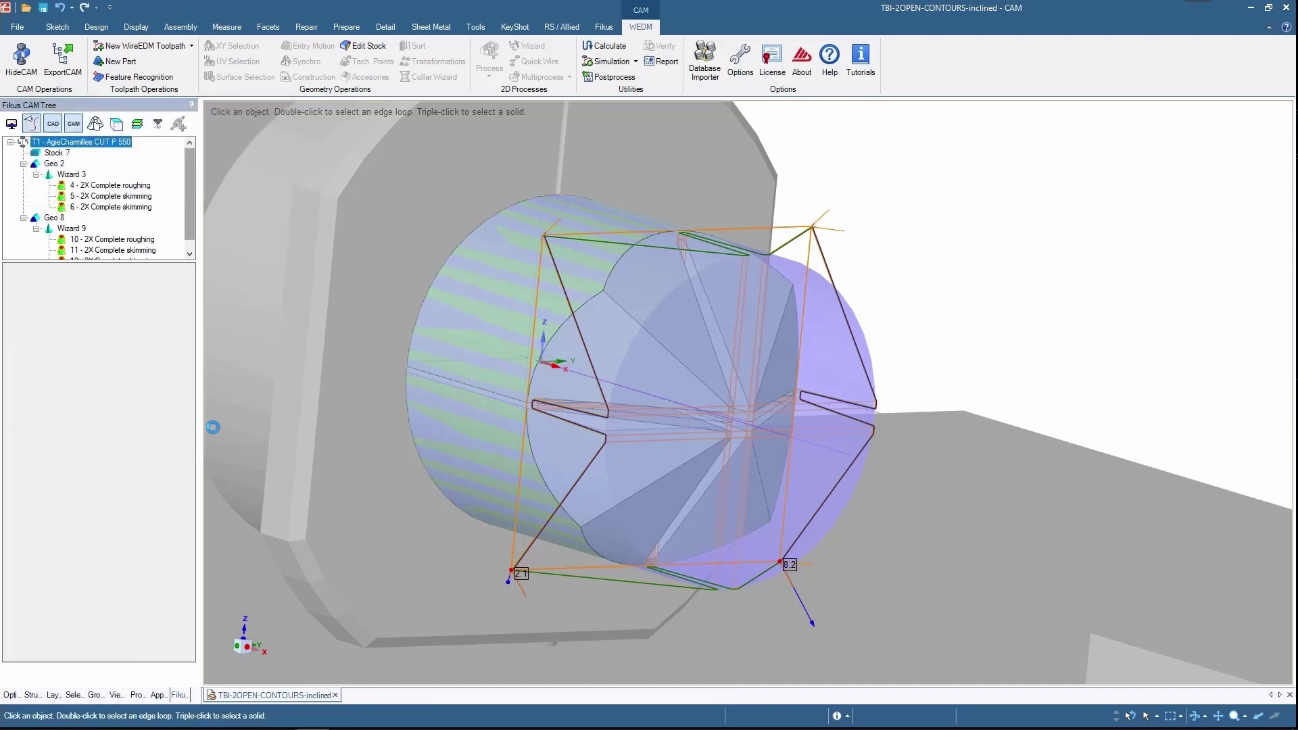
{"action": "scroll", "coordinate": [792, 399], "scroll_direction": "down", "scroll_amount": 10}
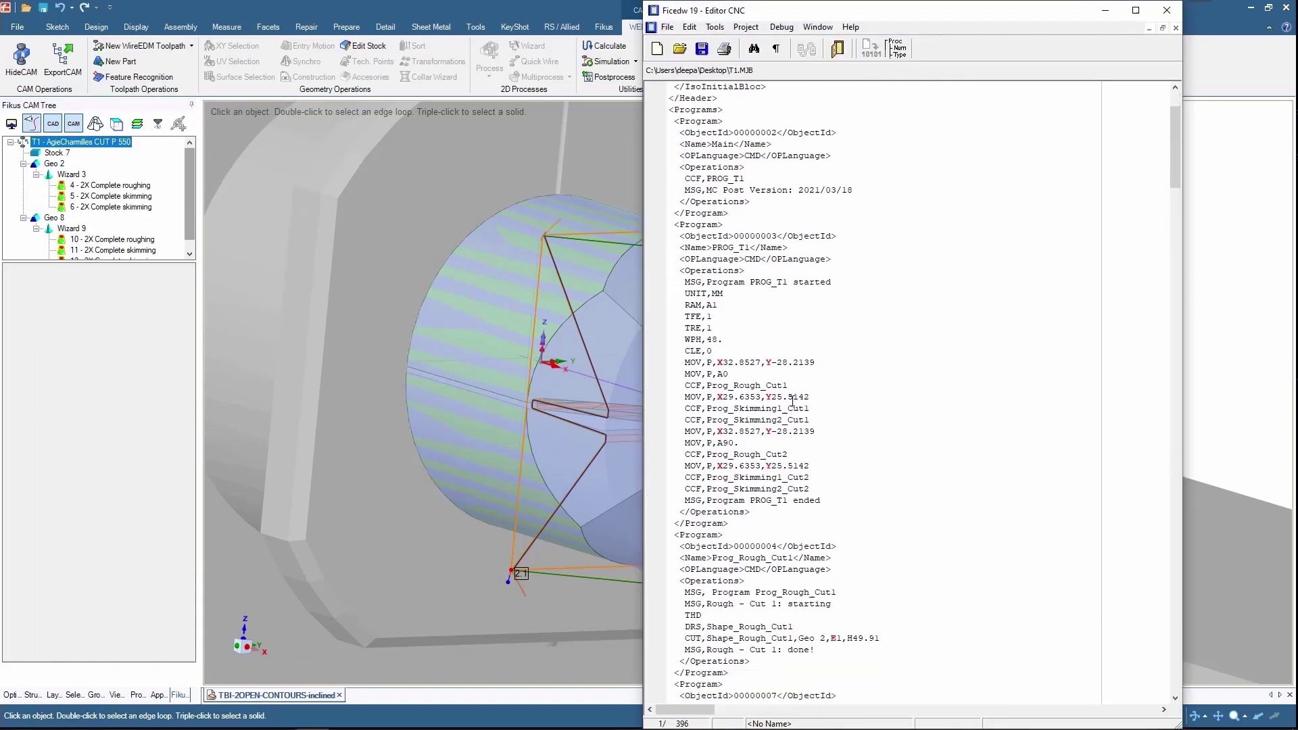
{"action": "left_click_drag", "start_coordinate": [1175, 188], "coordinate": [1166, 115]}
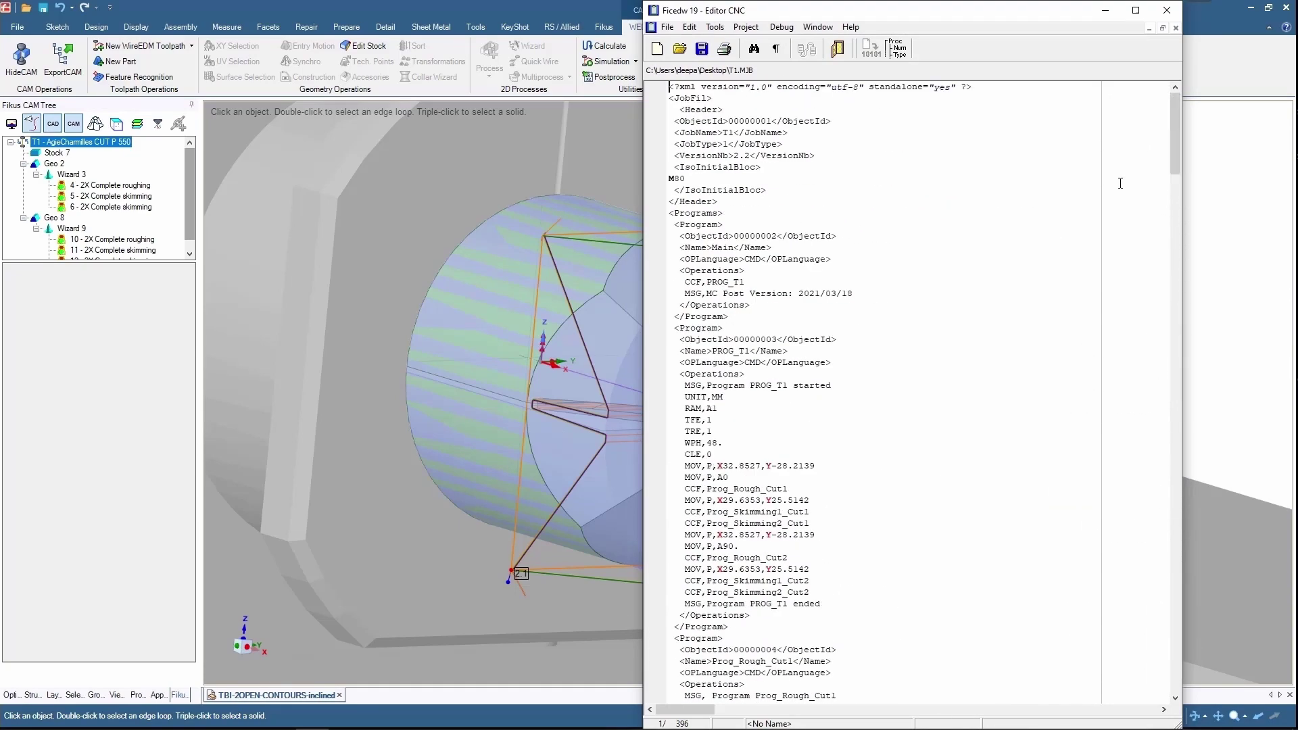